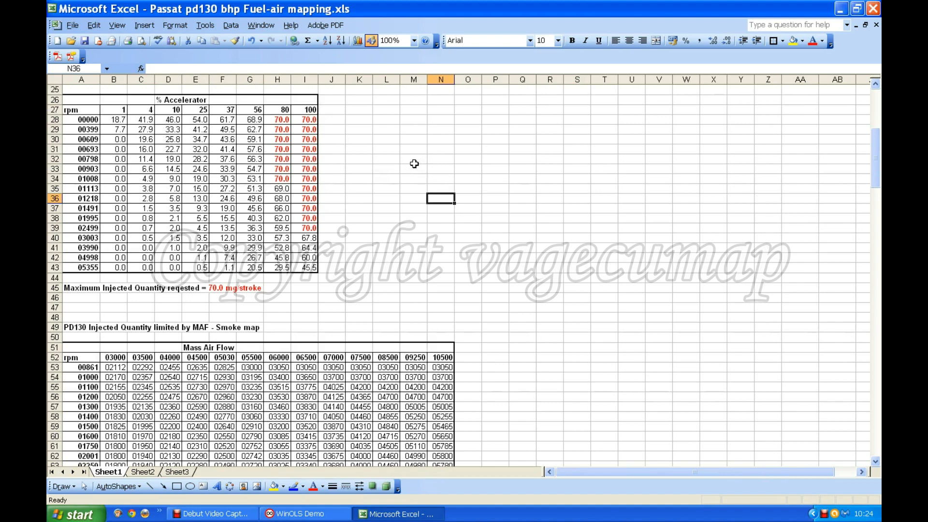
Link cell L27 to the rpm header of the accelerator table with the formula =A27
click(387, 110)
text(=)
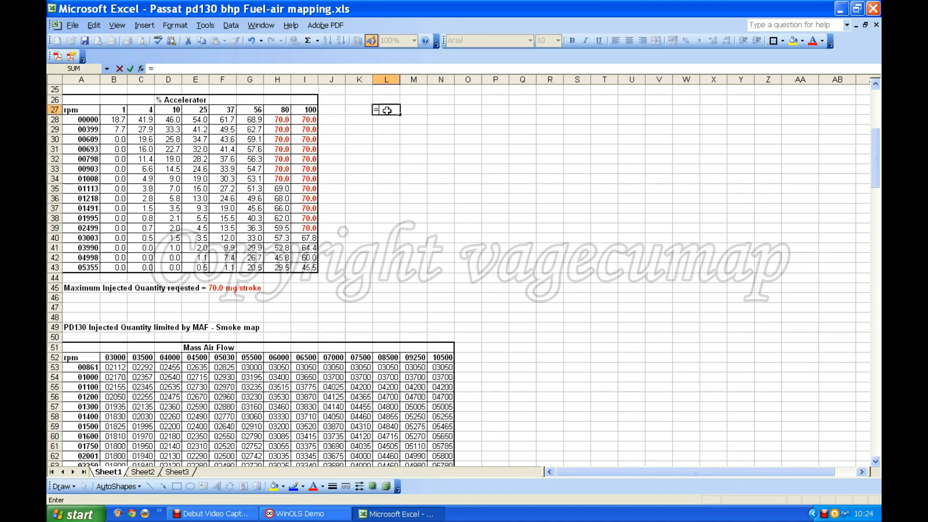
click(83, 112)
key(Return)
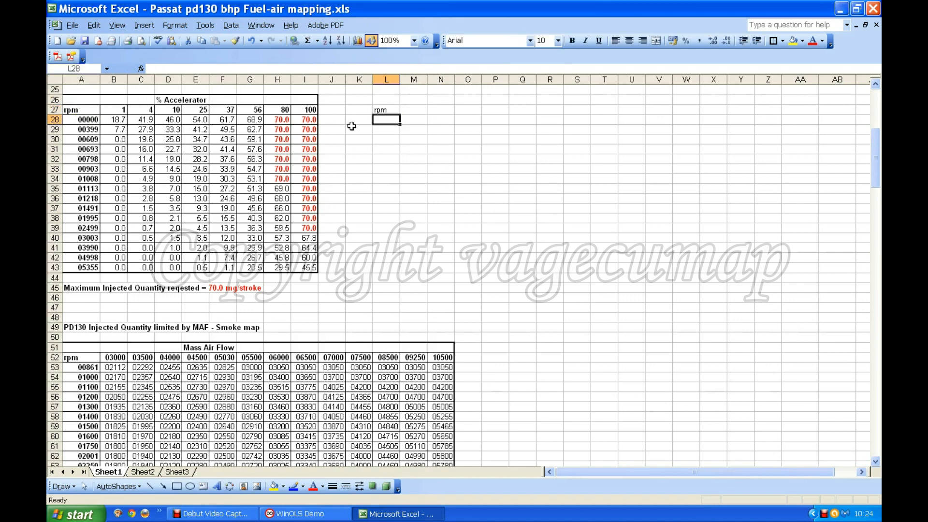
Fill the header reference in L27 across to T27 to bring in all accelerator percentages
click(382, 112)
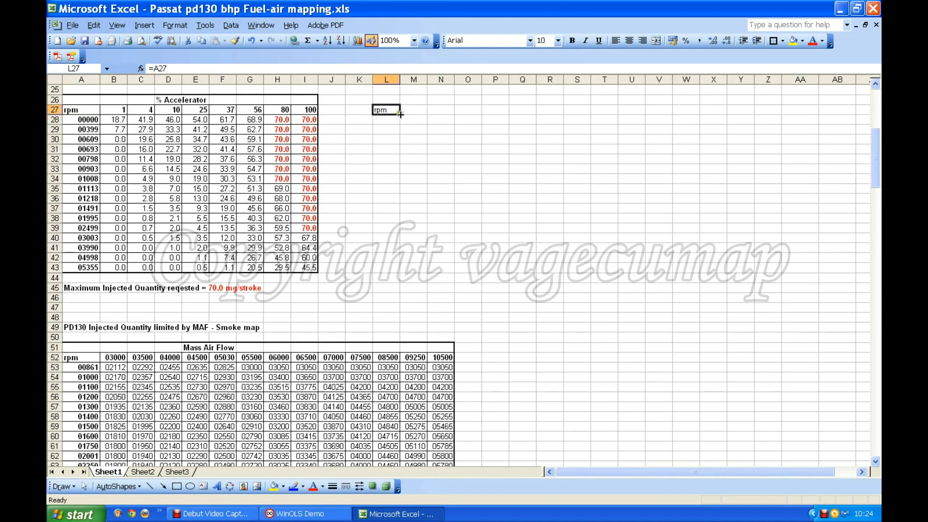
drag(401, 114, 588, 115)
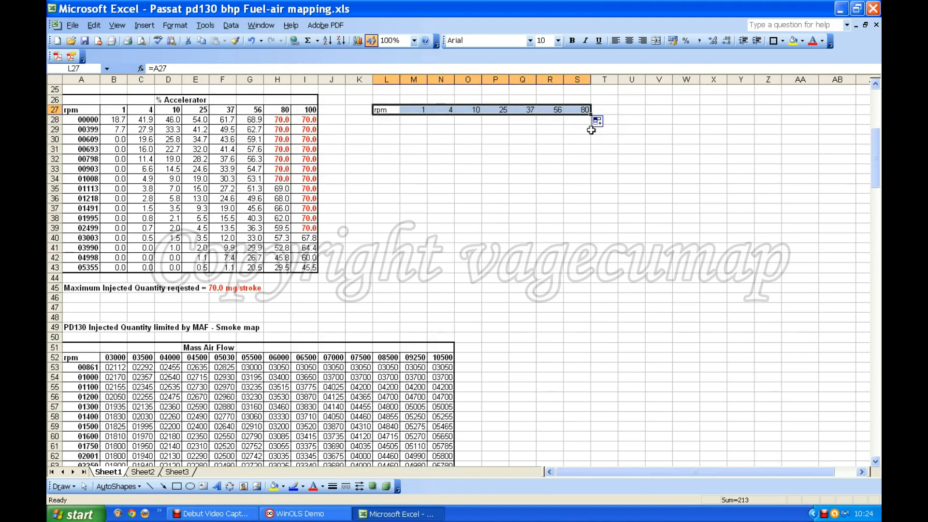
drag(592, 115, 611, 114)
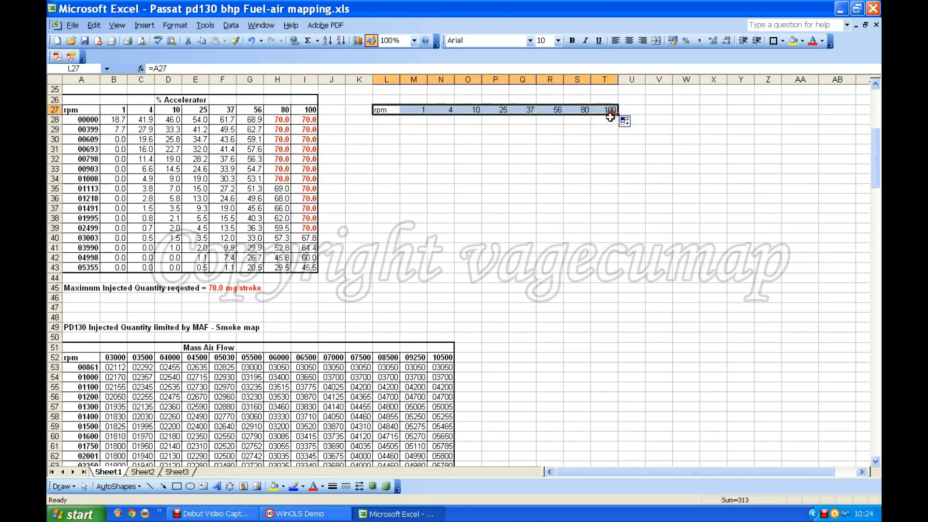
click(609, 123)
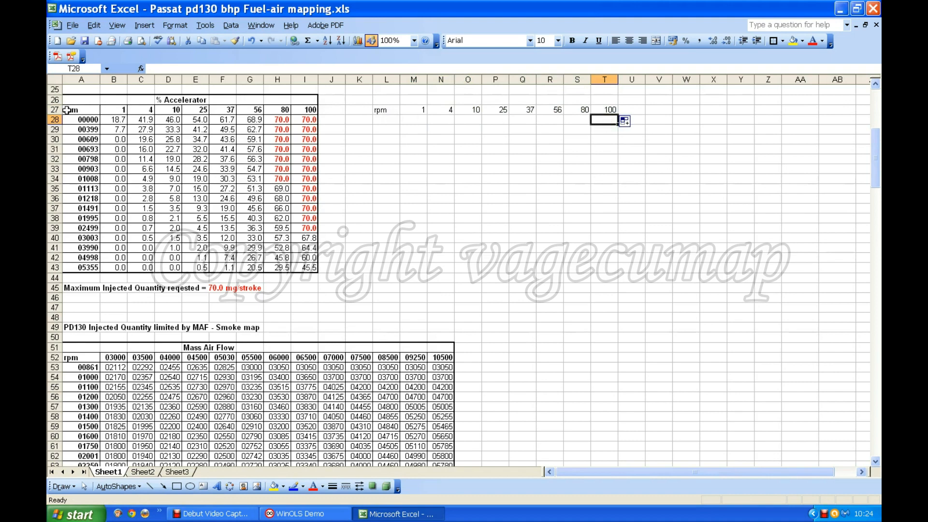
Make the new header row L27:T27 bold
drag(385, 110, 607, 111)
click(573, 42)
click(577, 141)
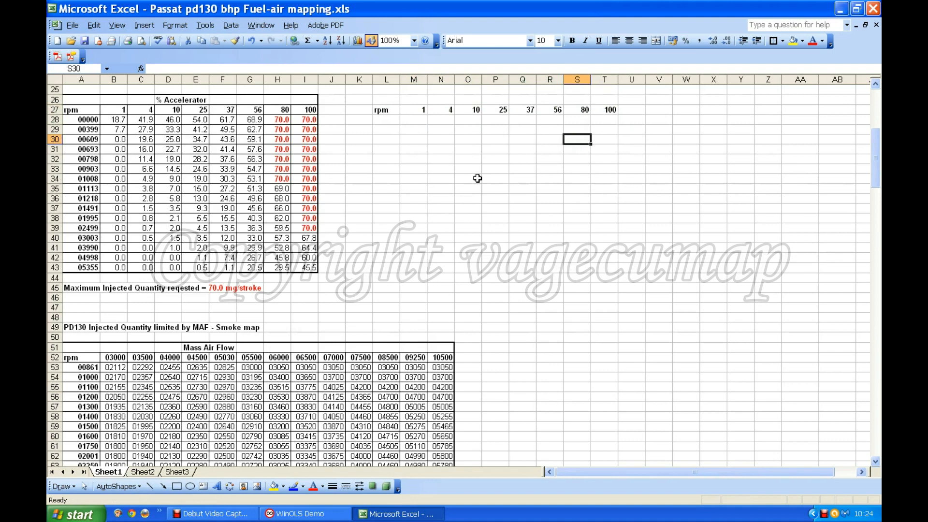
Fill the rpm reference in L27 down to L43 to bring in the rpm axis values
click(385, 111)
drag(399, 115, 400, 271)
click(393, 268)
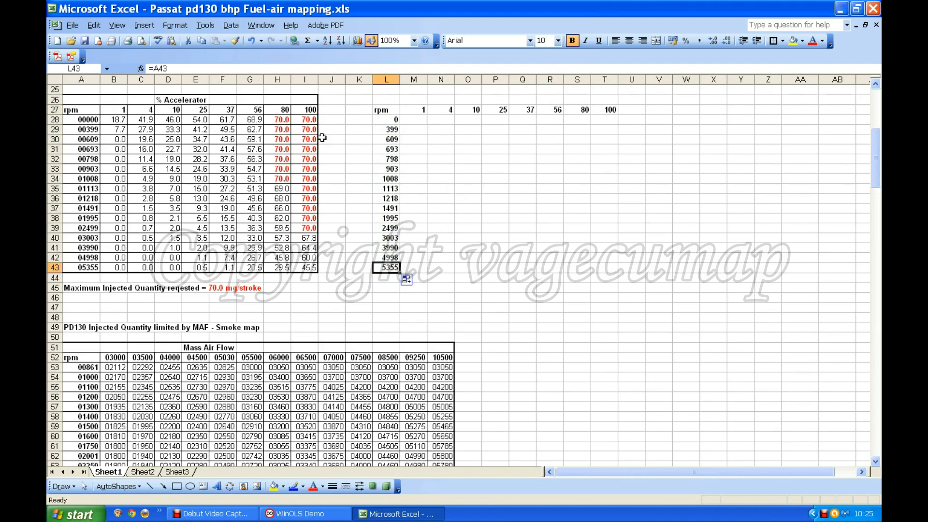
Link cell M28 to the first injection quantity of the original table with =B28
click(418, 119)
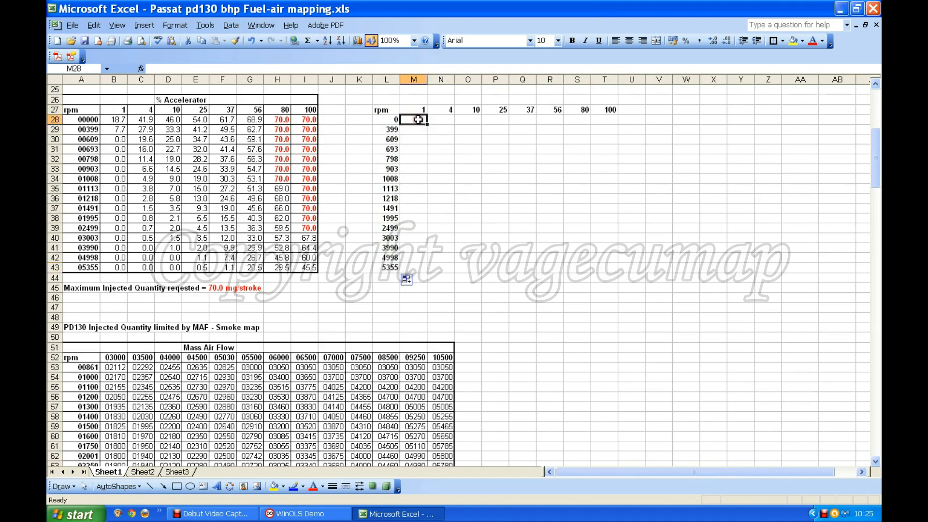
text(=)
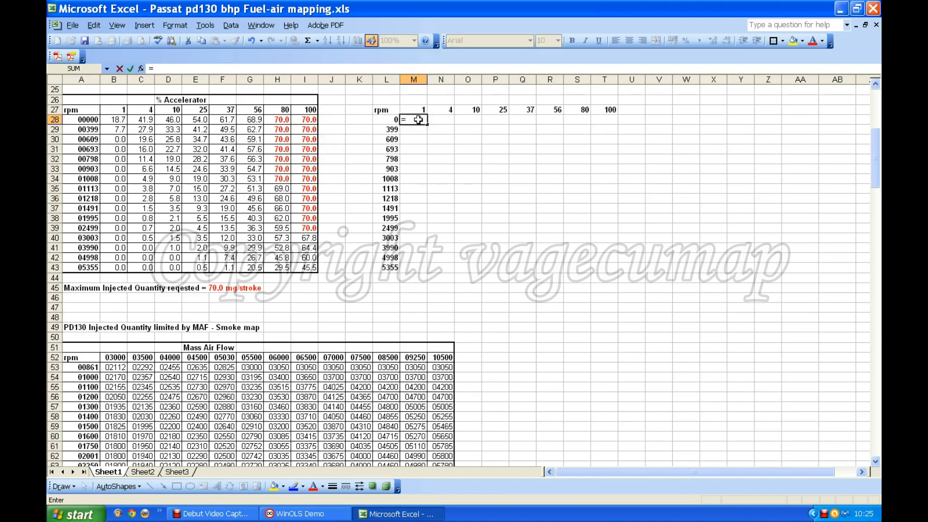
click(116, 119)
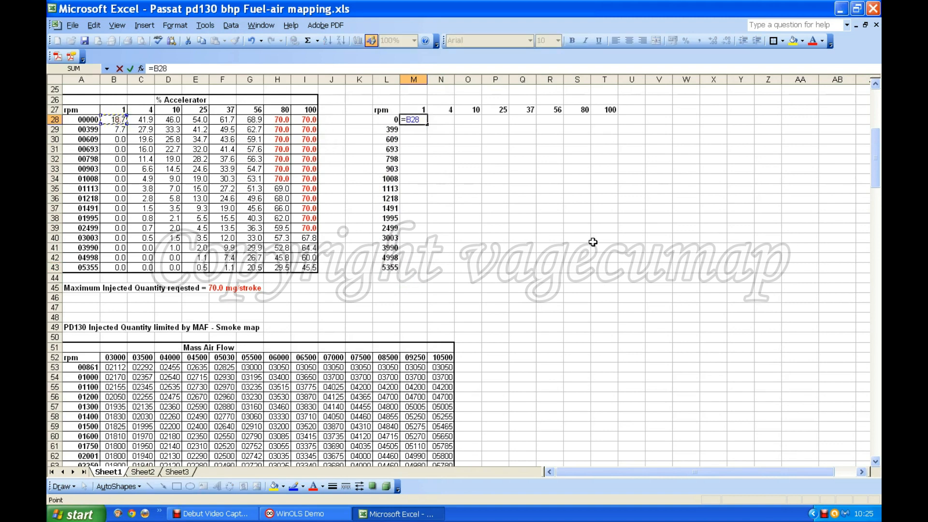
key(Return)
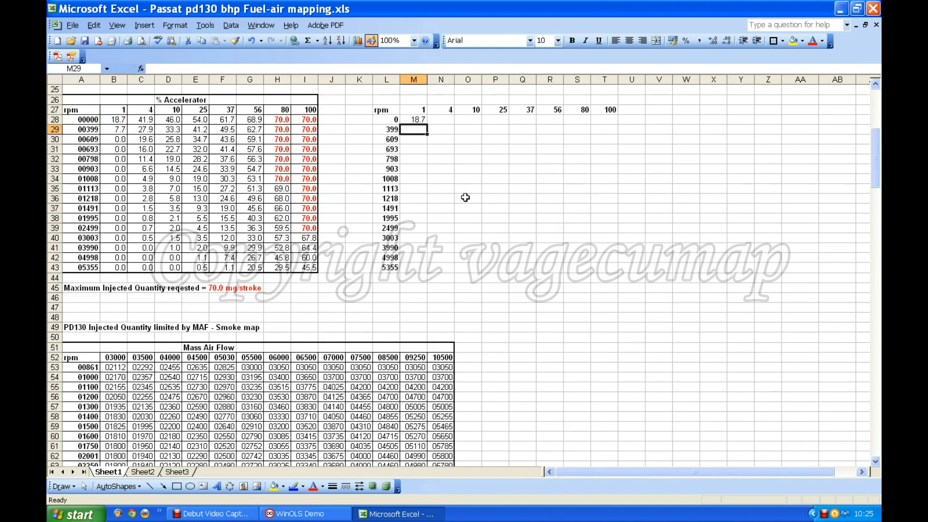
Change the formula in M28 to =B28+2 to raise the injected quantity by 2 mg
click(417, 120)
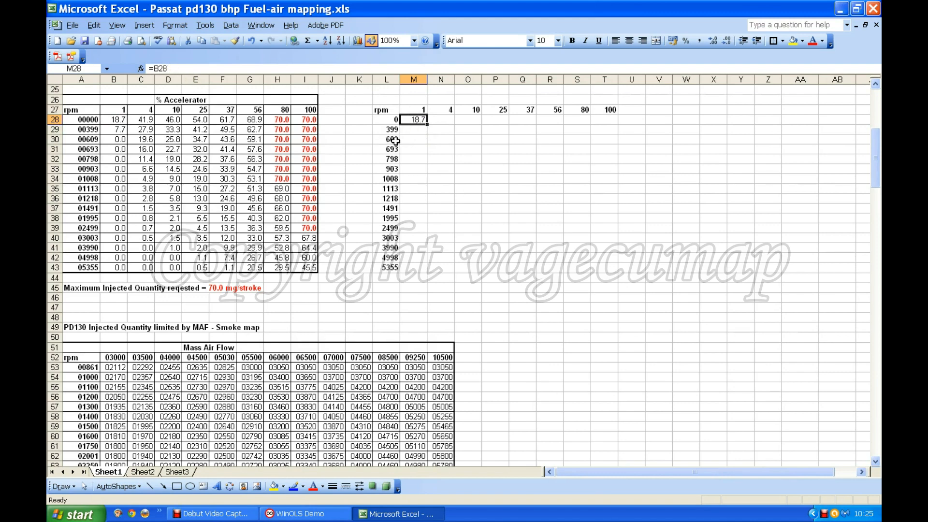
click(166, 69)
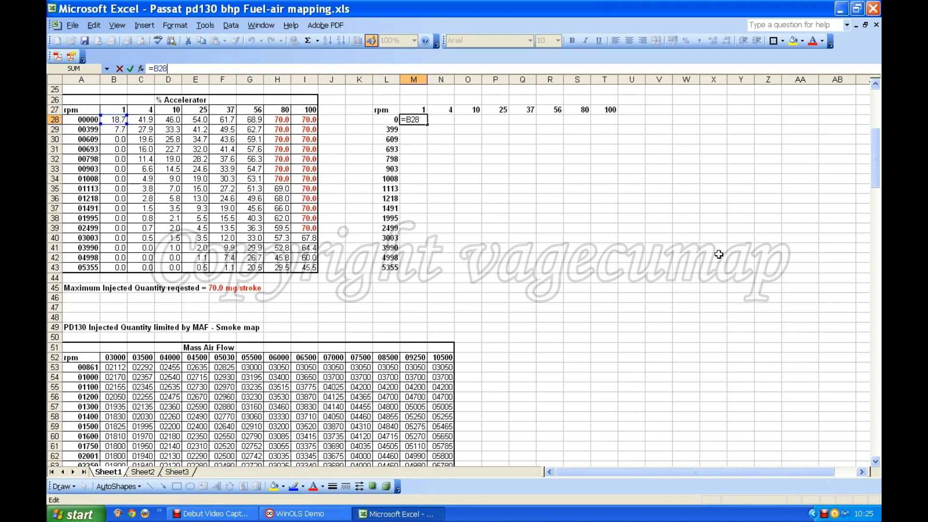
text(2)
key(Return)
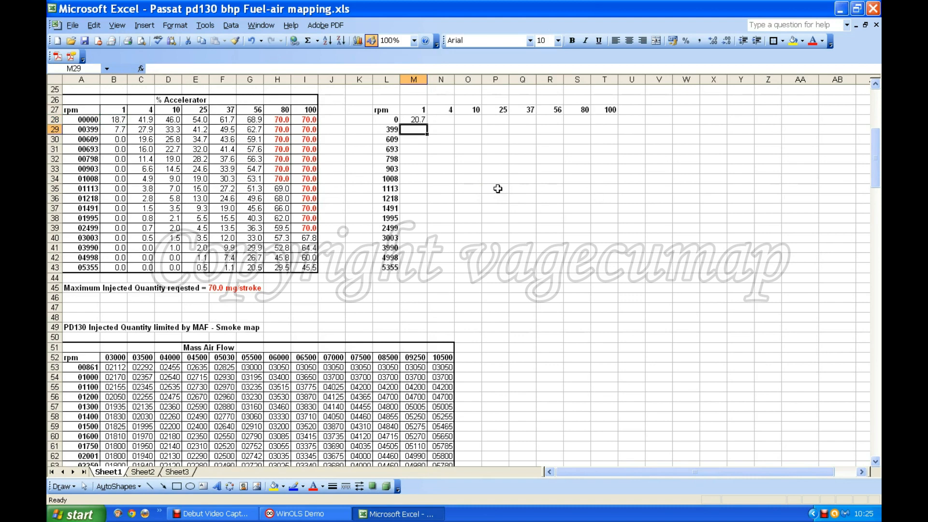
Fill the =B28+2 formula from M28 down to M43
click(425, 122)
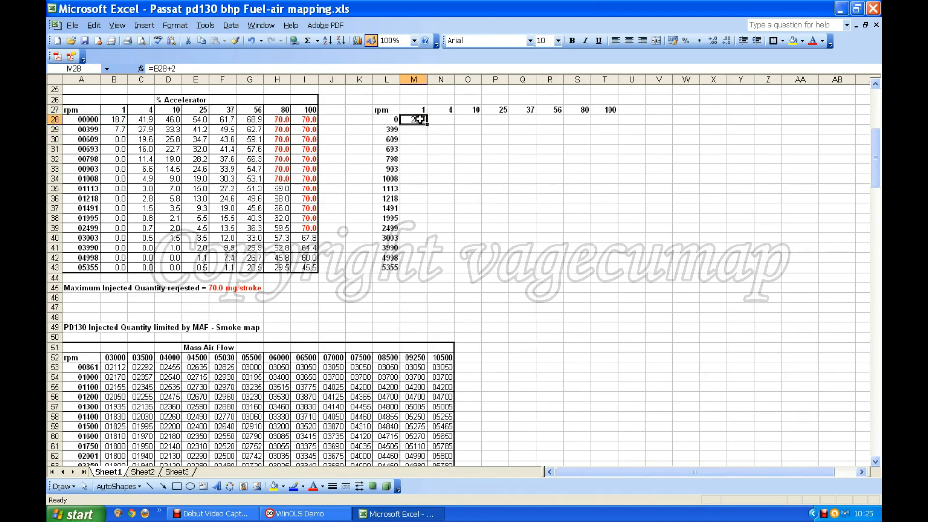
drag(428, 125, 428, 271)
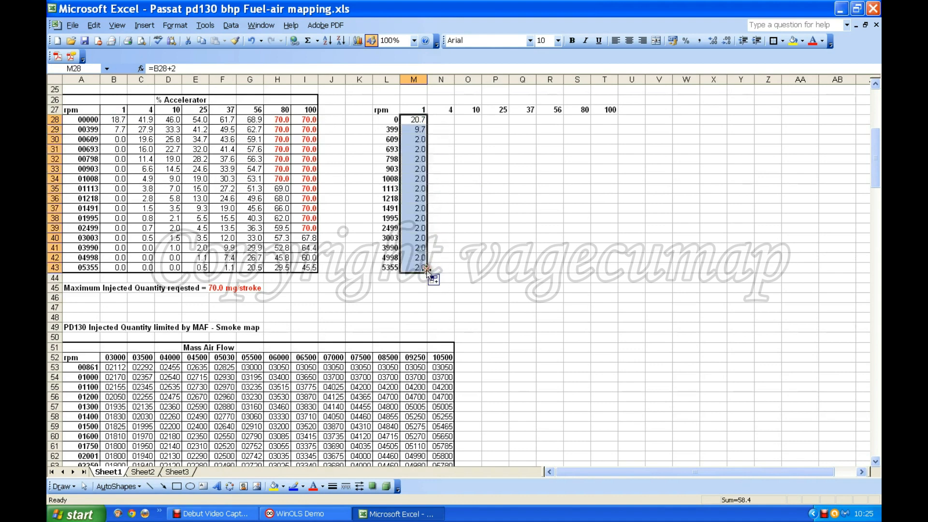
click(416, 222)
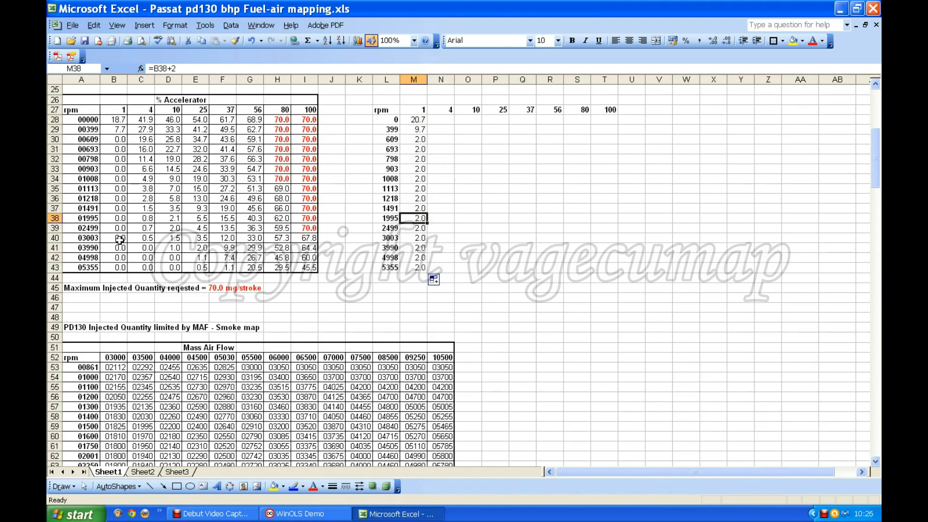
Copy the +2 formulas in M28:M43 across to column T to complete the new map
click(421, 122)
drag(422, 122, 420, 269)
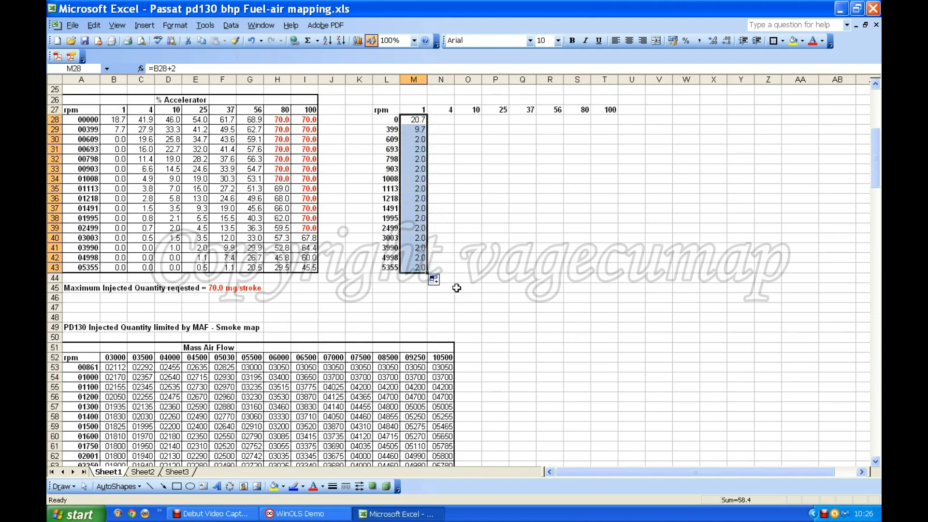
drag(427, 273, 612, 274)
click(600, 172)
click(550, 169)
click(491, 169)
click(448, 168)
click(468, 169)
click(604, 237)
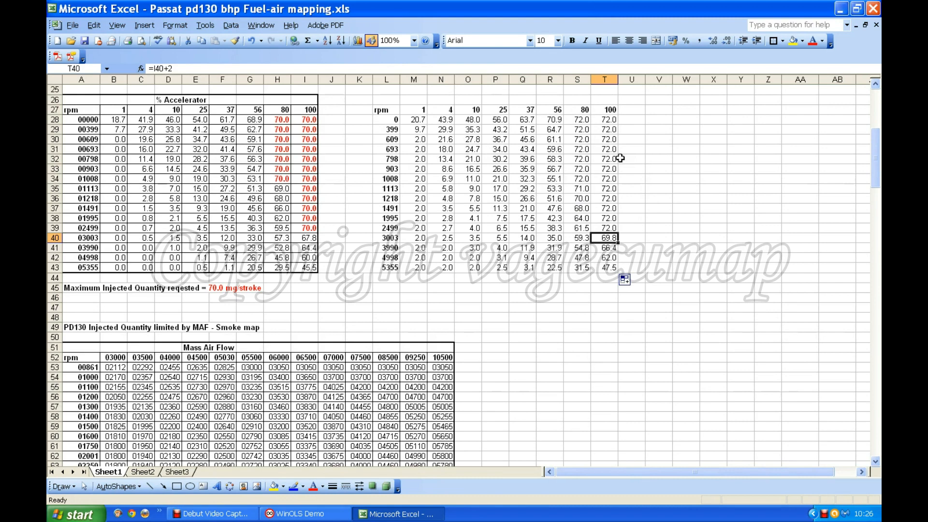
Remove the +2 from cell R28 so its formula is =G28
click(582, 121)
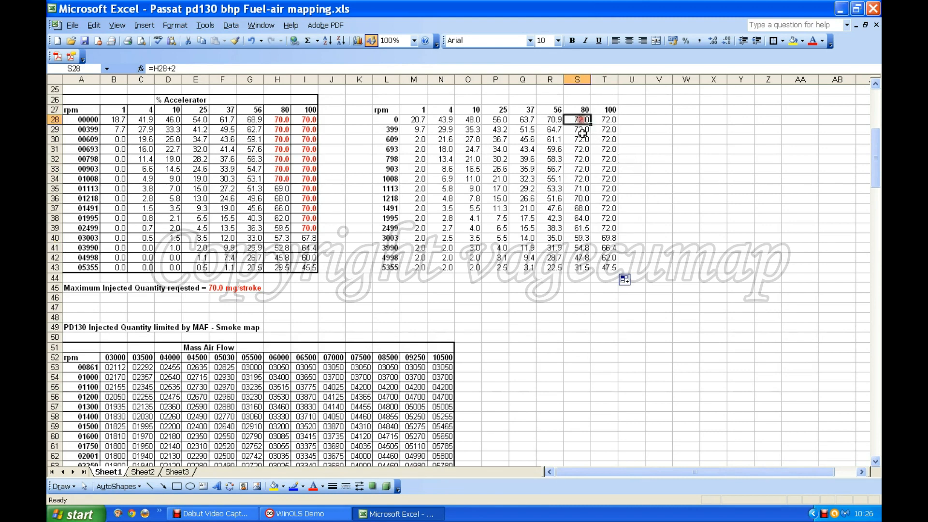
click(555, 119)
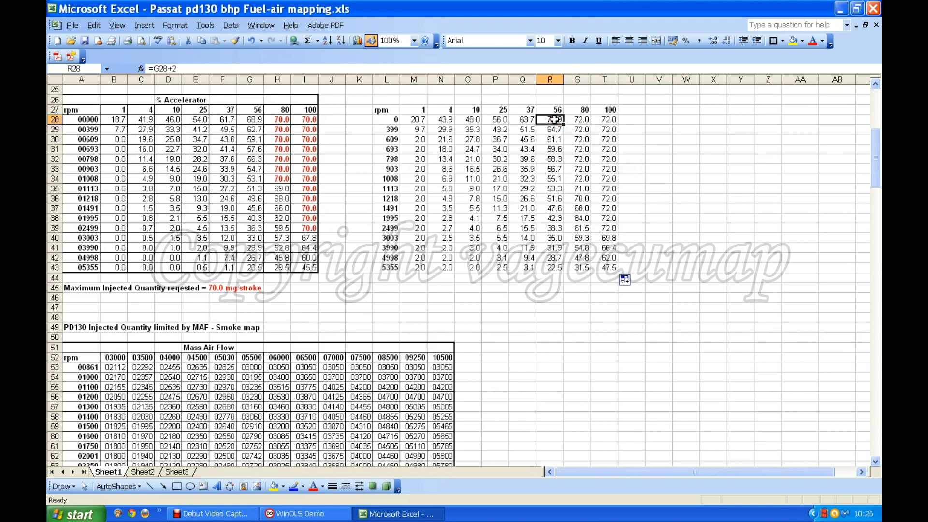
click(178, 68)
key(BackSpace)
key(BackSpace)
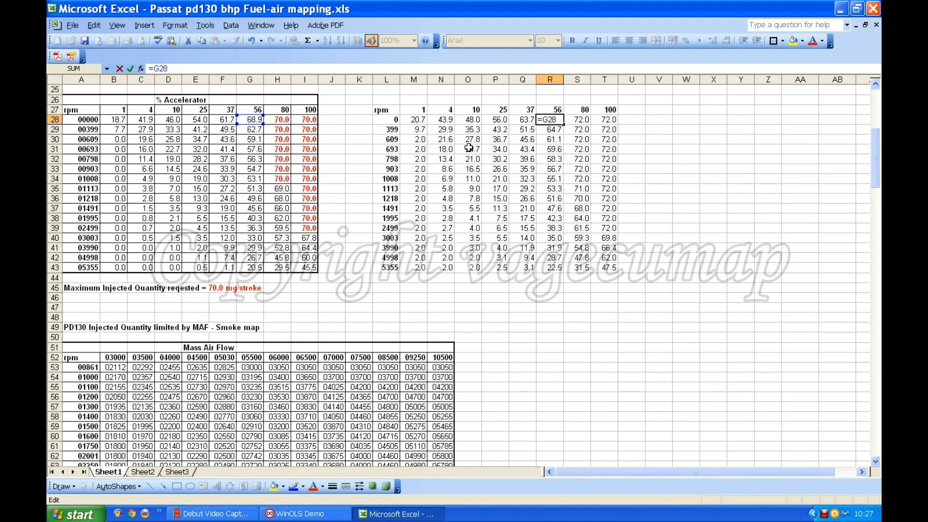
key(Return)
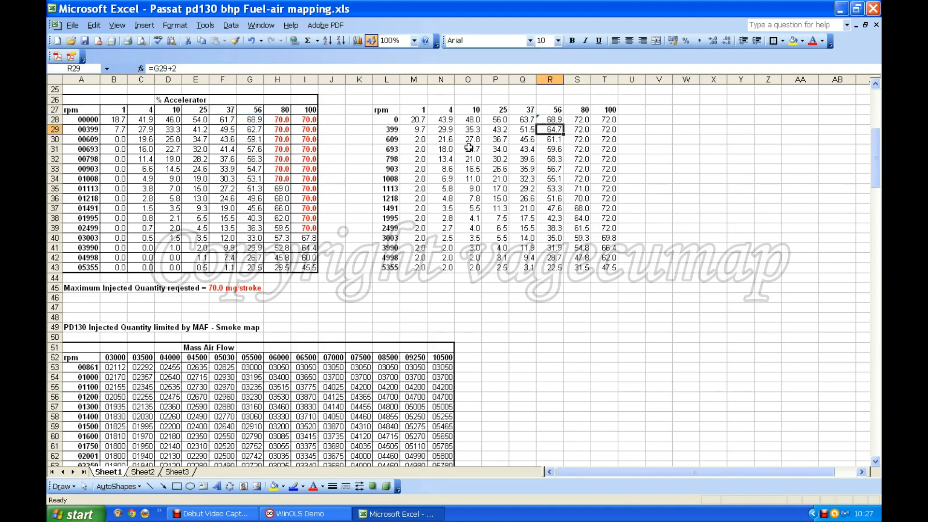
Fill the plain reference in R28 across to T28 and down columns S and T to row 35
click(551, 121)
drag(564, 125, 618, 126)
drag(579, 120, 618, 190)
click(632, 168)
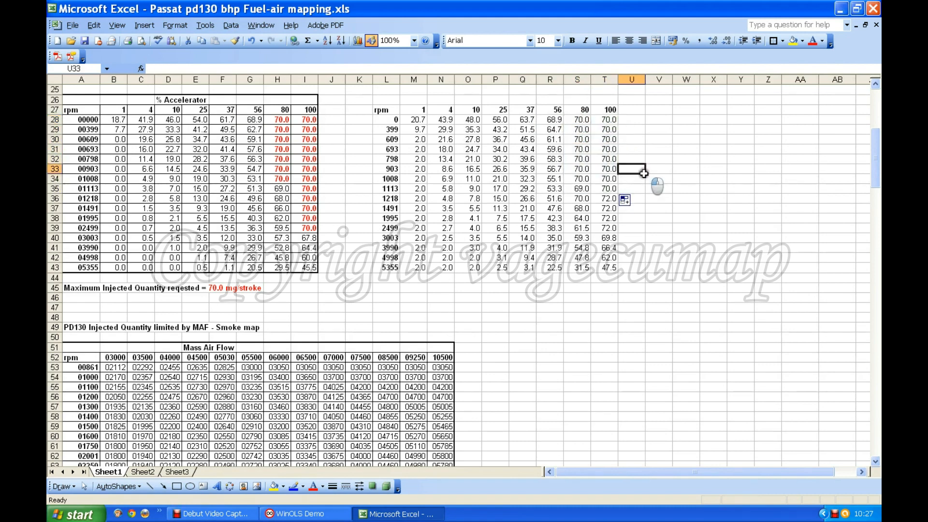
Fill the plain reference in T35 down to T39
click(611, 189)
drag(619, 194, 619, 230)
click(631, 218)
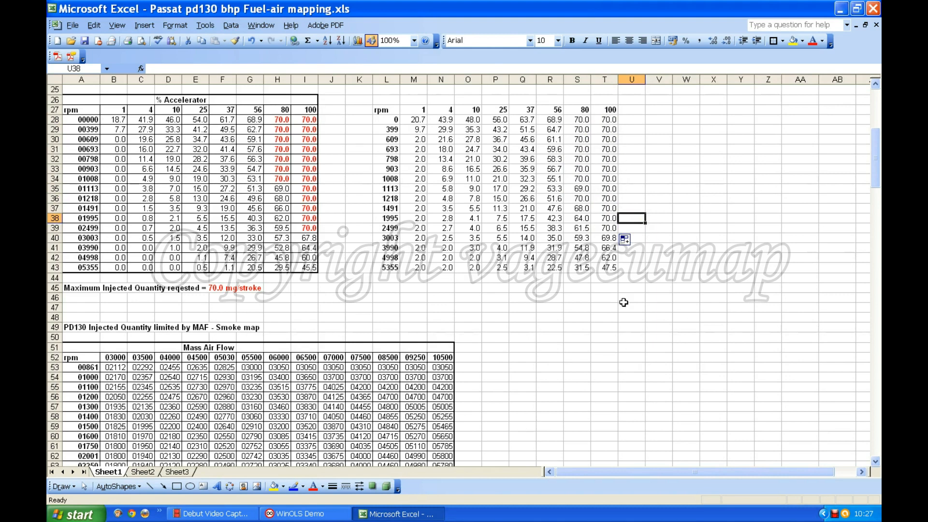
click(623, 298)
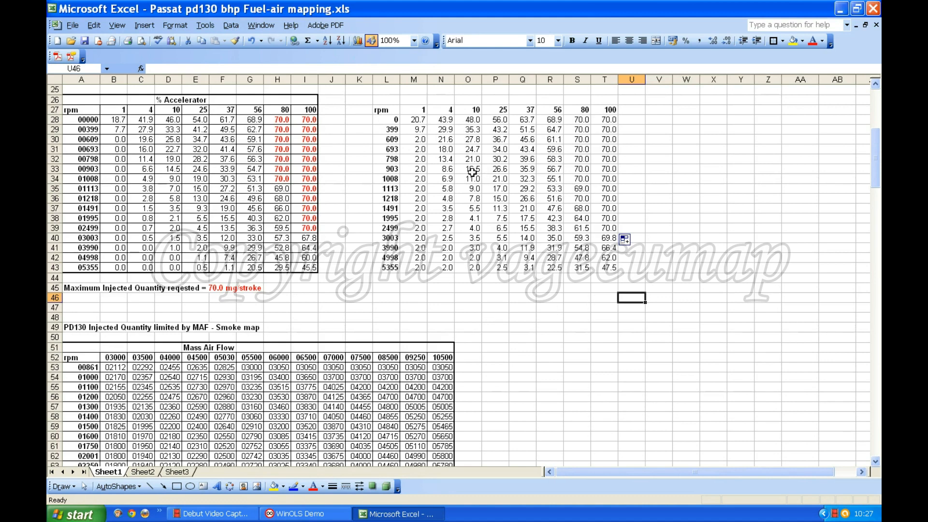
Clear everything from the new map's data cells M28:T43, contents and formats alike
drag(417, 120, 610, 268)
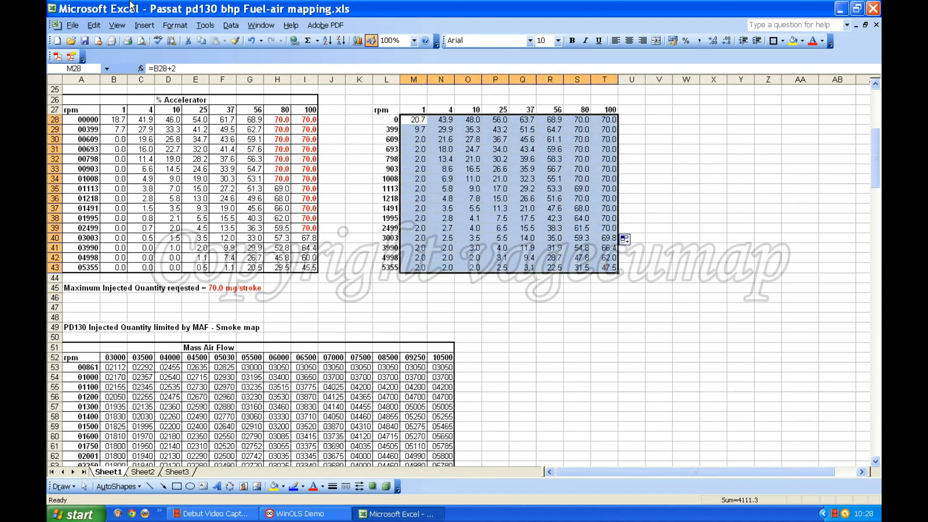
click(94, 25)
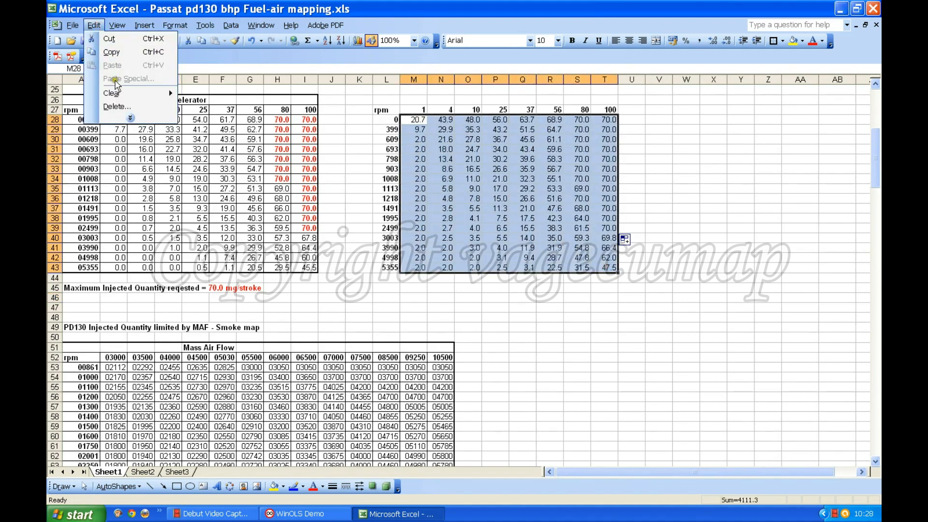
mouse_move(116, 92)
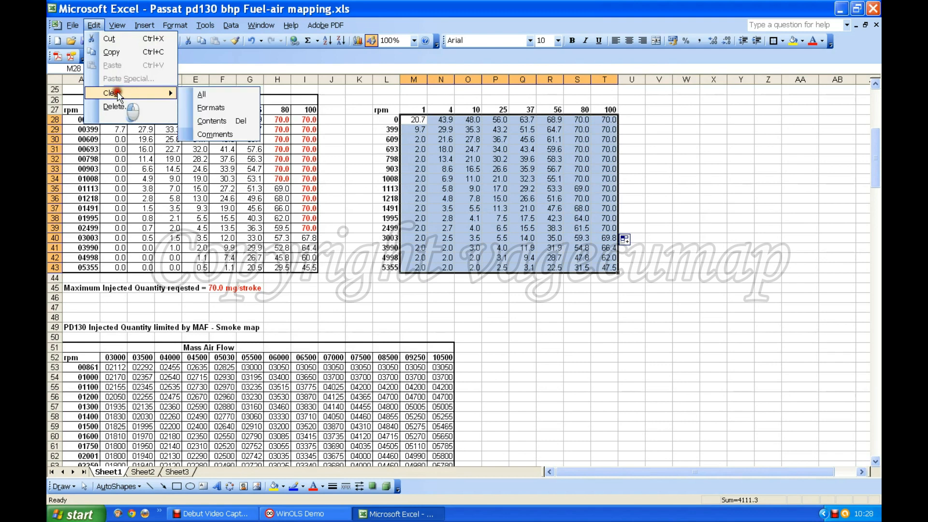
click(203, 95)
click(602, 199)
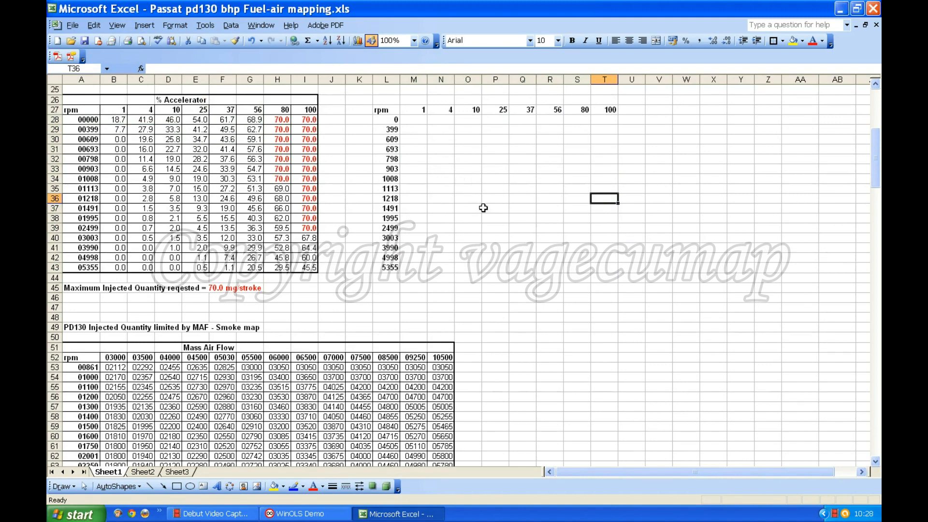
click(525, 280)
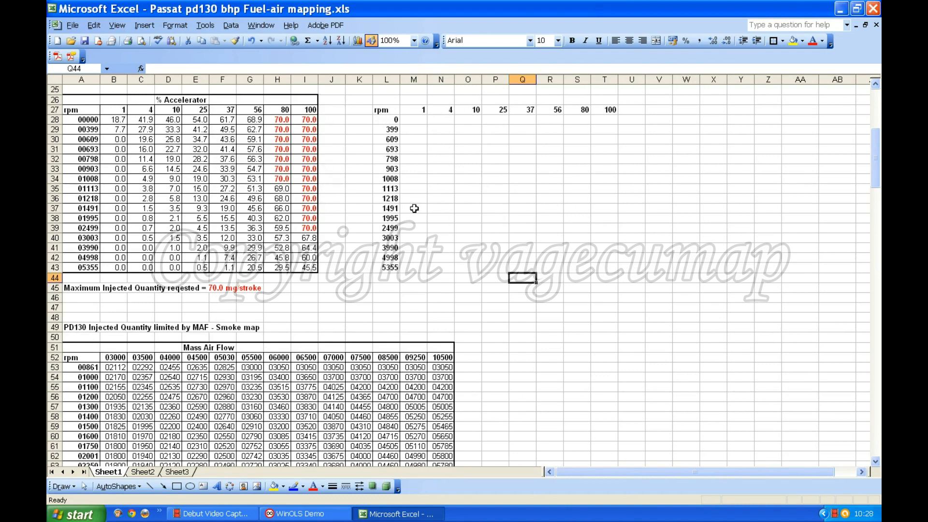
drag(414, 208, 599, 271)
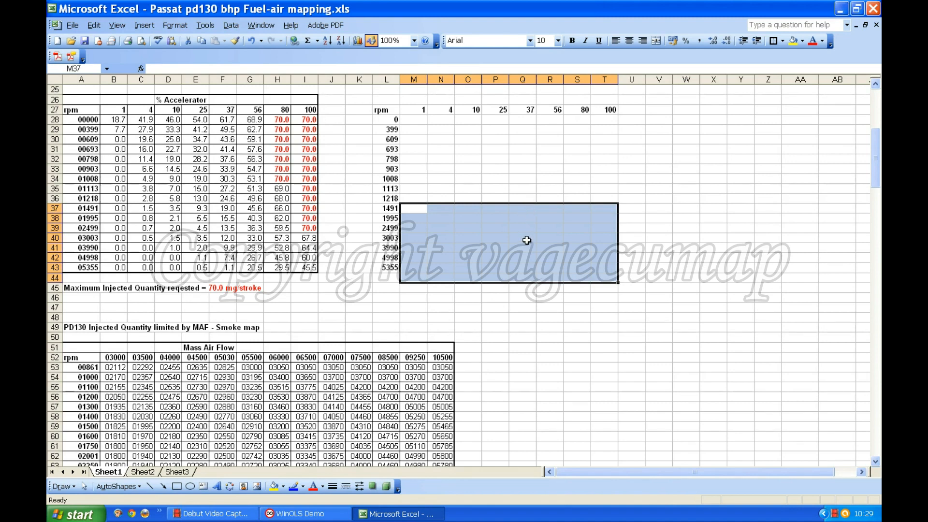
click(549, 256)
drag(415, 211, 631, 264)
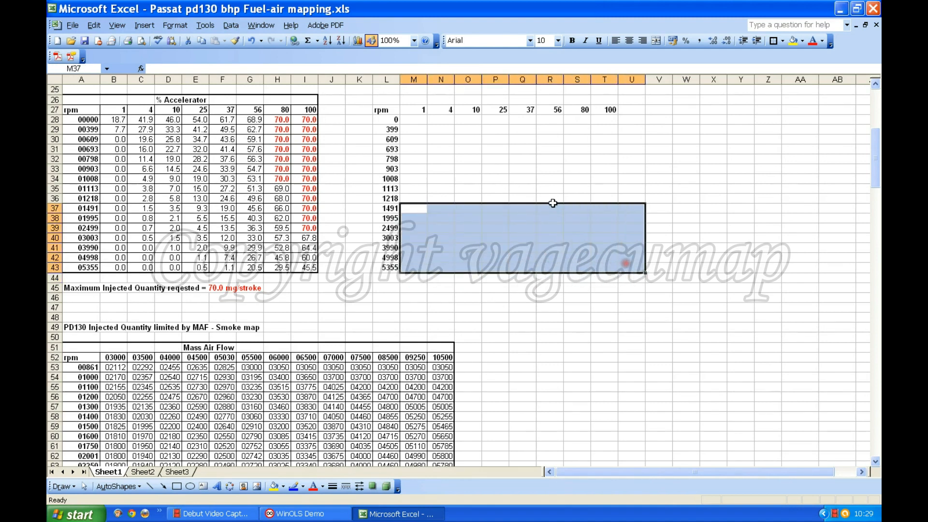
click(541, 309)
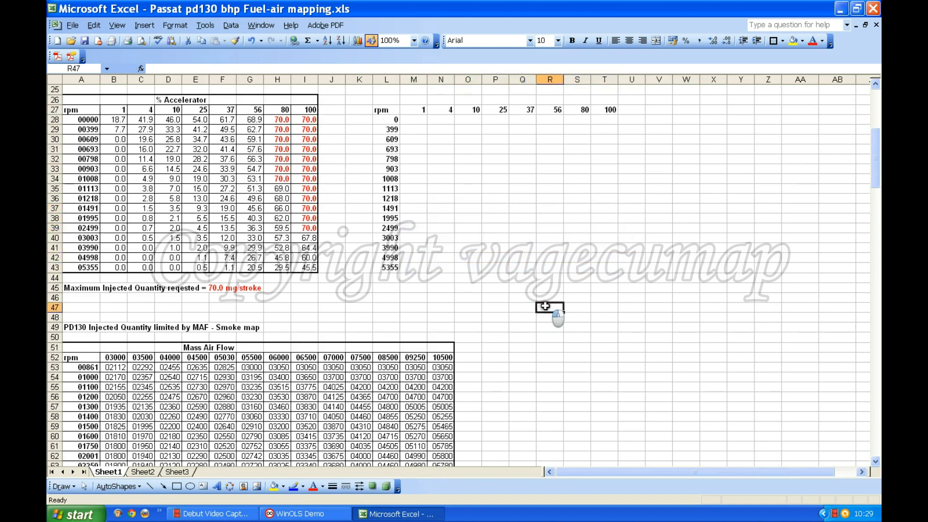
Enter the formula =B37*1.1 in cell M37, raising the original 1491 rpm value by 10 percent
click(410, 209)
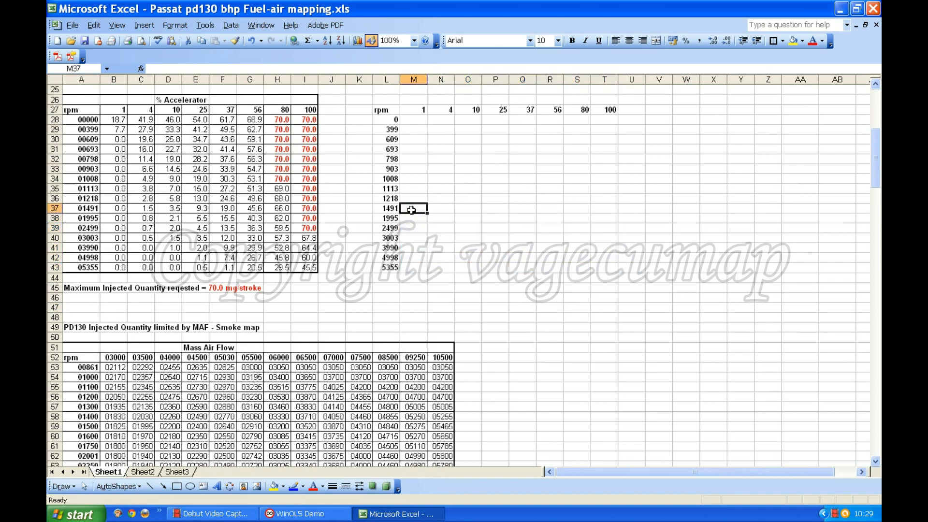
text(=)
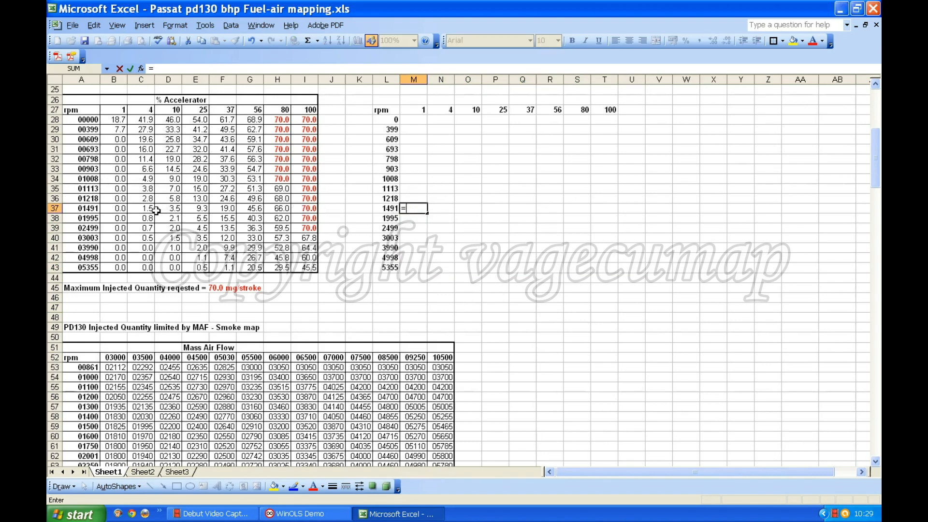
click(112, 210)
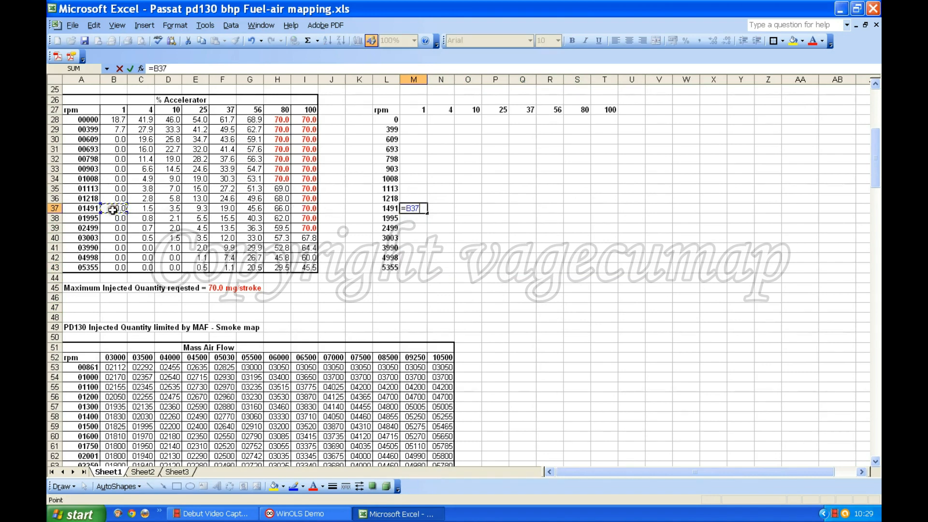
key(Return)
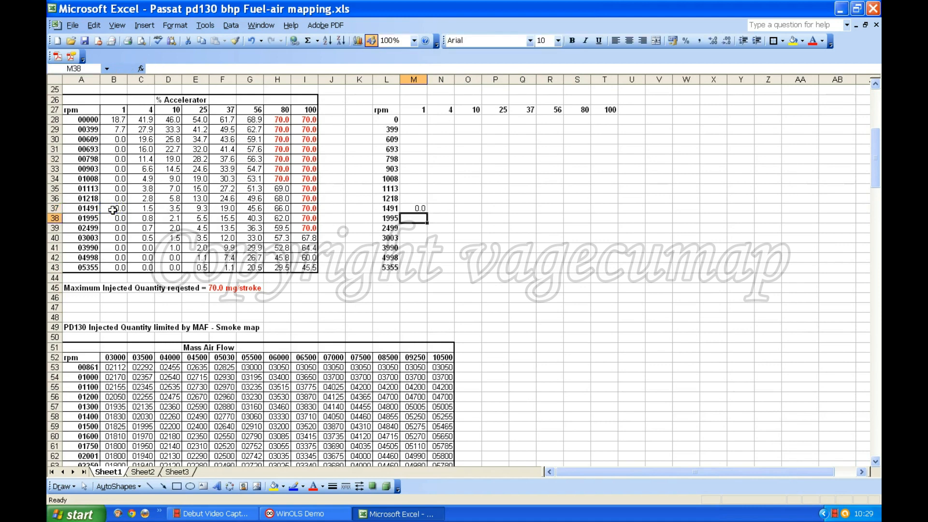
click(420, 208)
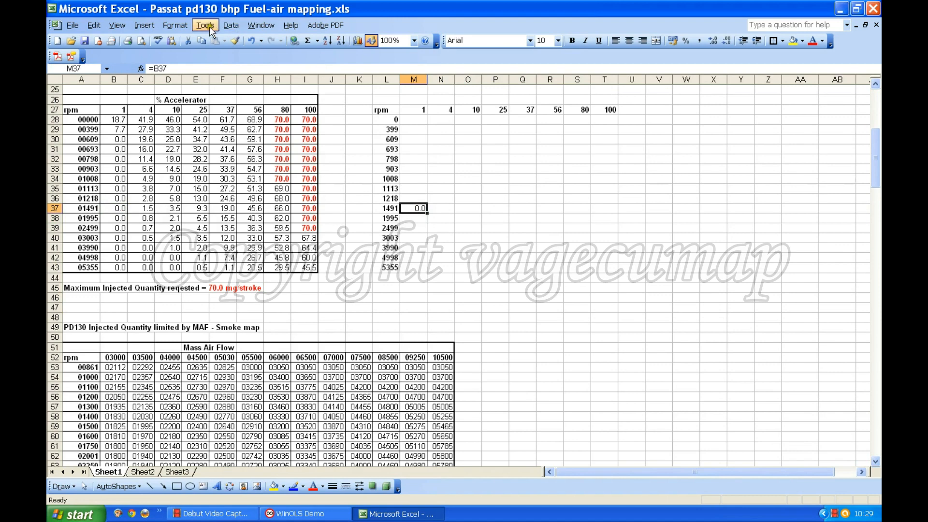
click(172, 68)
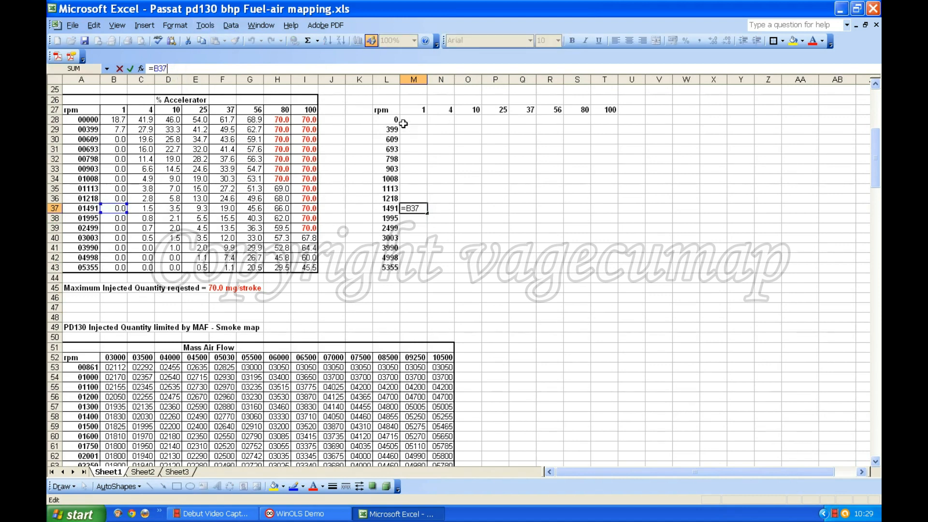
text(*1.1)
key(Return)
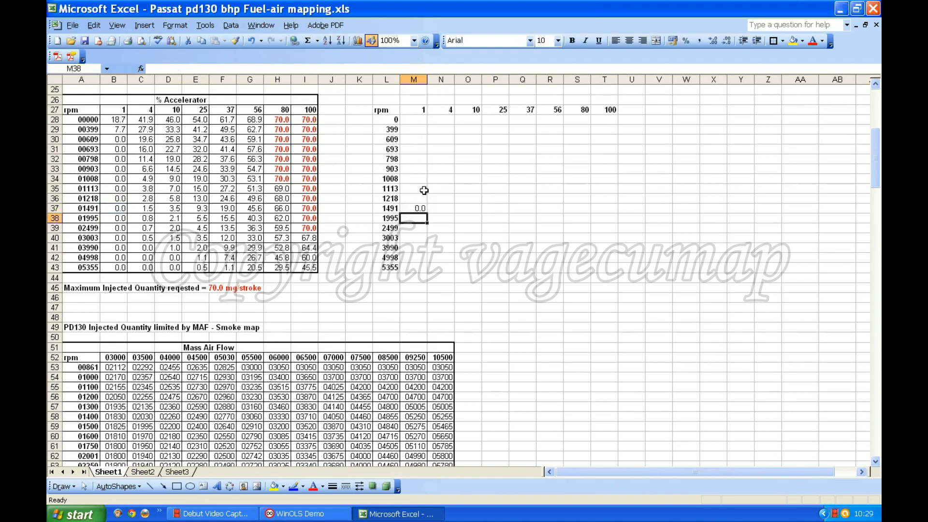
Fill the M37 formula down to row 43 and across to column T, covering M37:T43
click(419, 209)
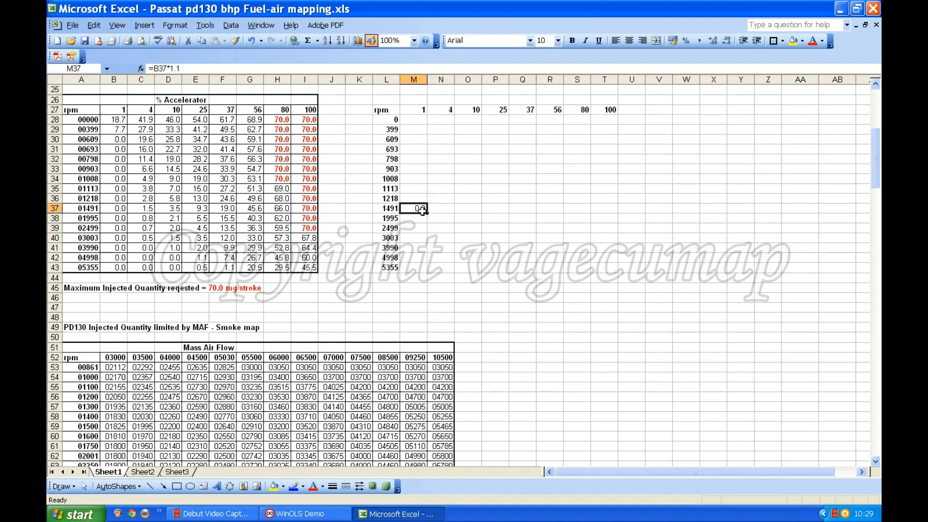
drag(427, 212, 428, 269)
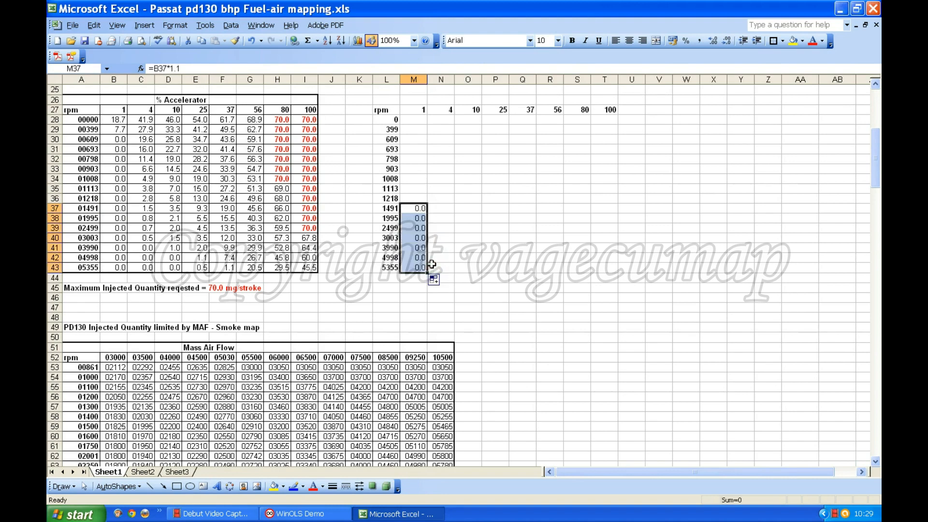
drag(427, 273, 612, 275)
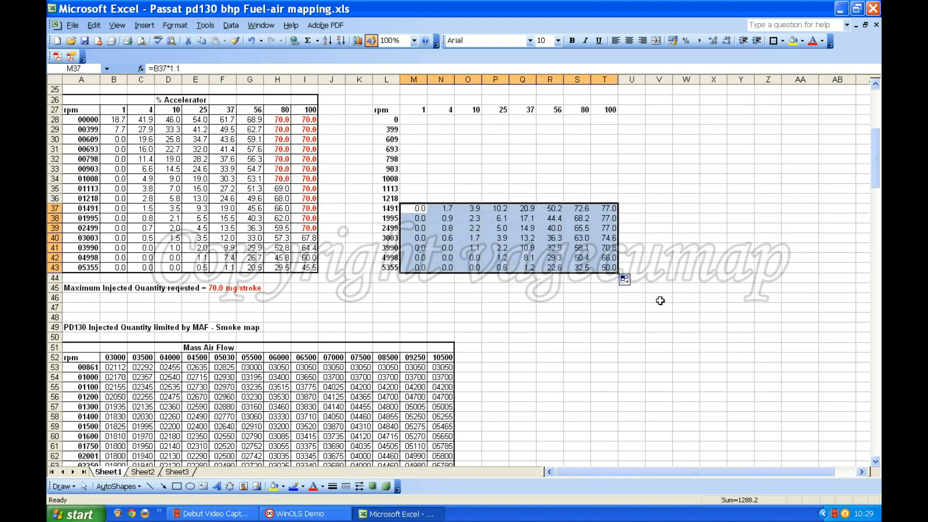
click(611, 307)
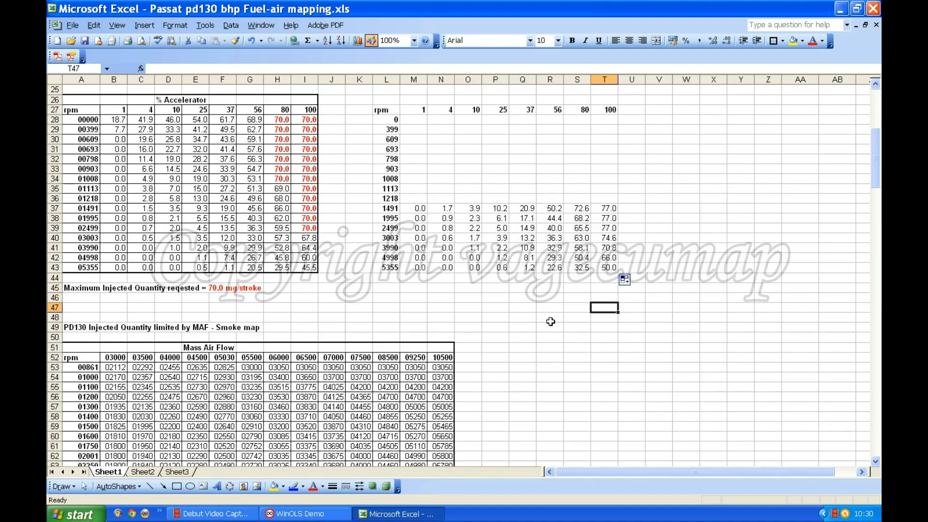
Remove the *1.1 multiplier from cell S37 so its formula is =H37
click(582, 208)
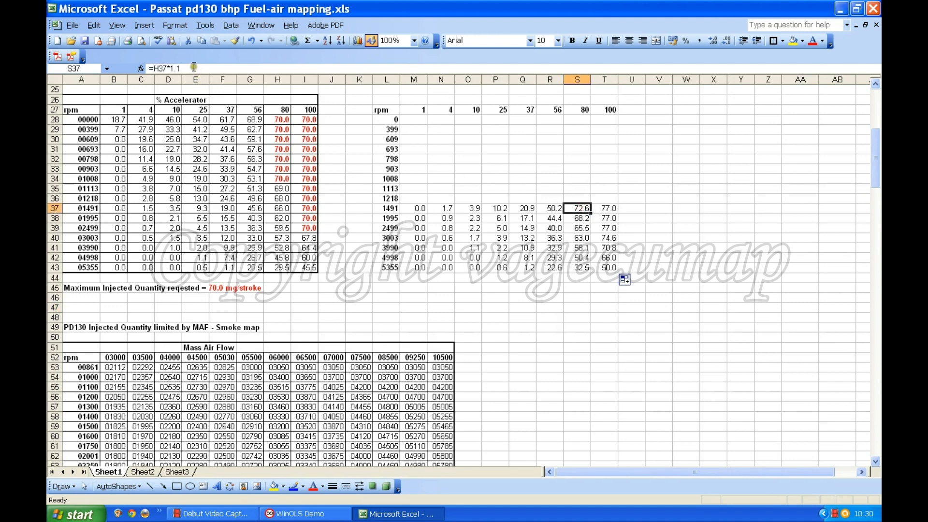
text(=H37*1.1)
key(BackSpace)
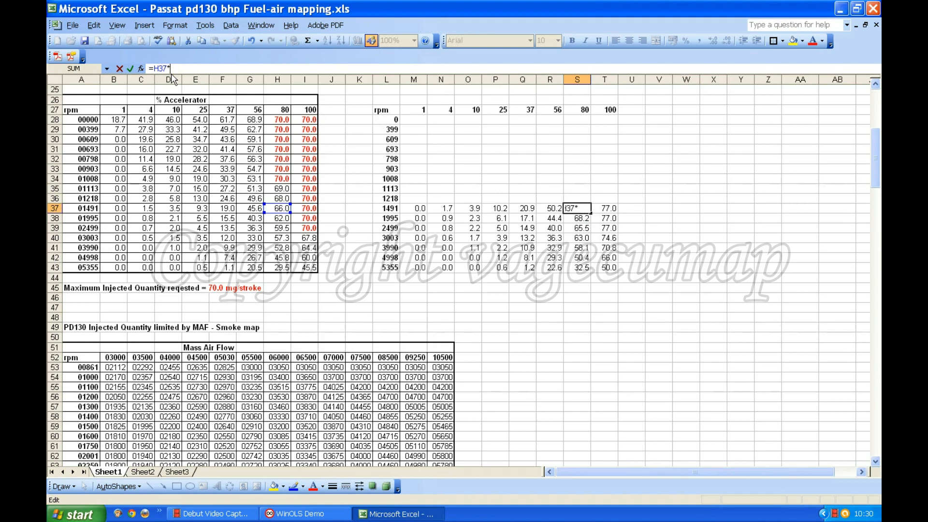
click(679, 239)
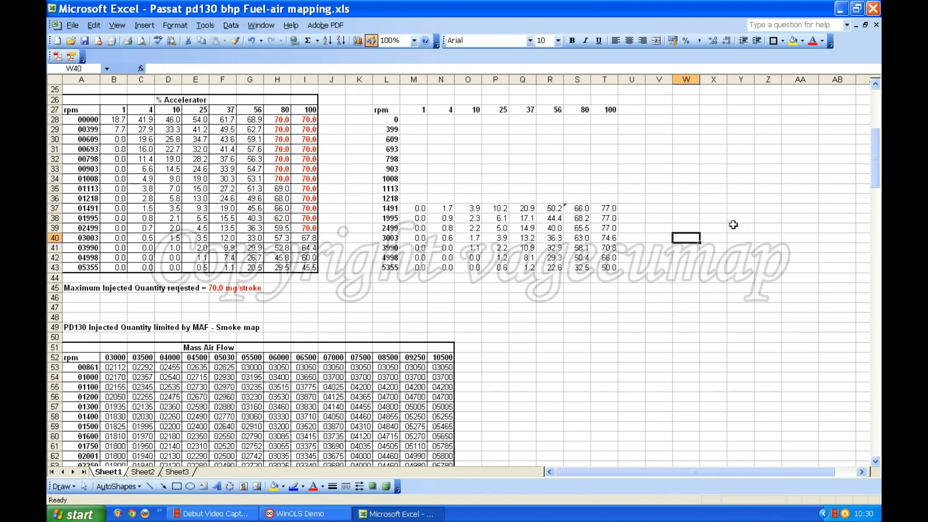
Fill the plain reference in S37 across to T37 and down column T to row 41
click(582, 208)
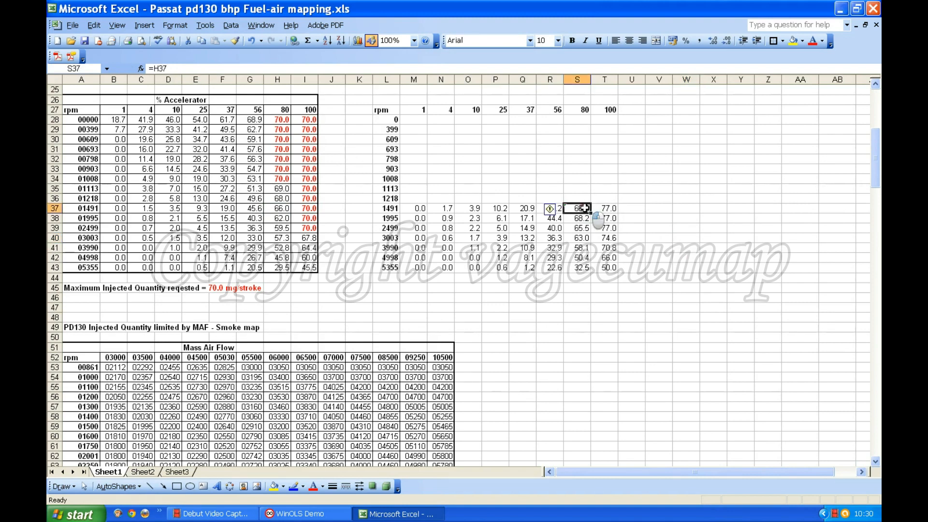
drag(591, 212, 620, 212)
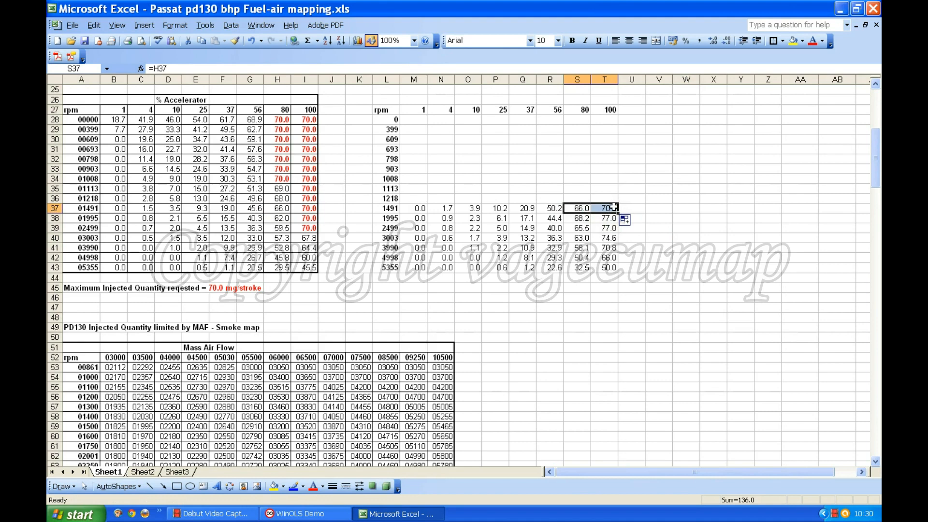
click(613, 209)
drag(618, 213, 619, 249)
click(641, 238)
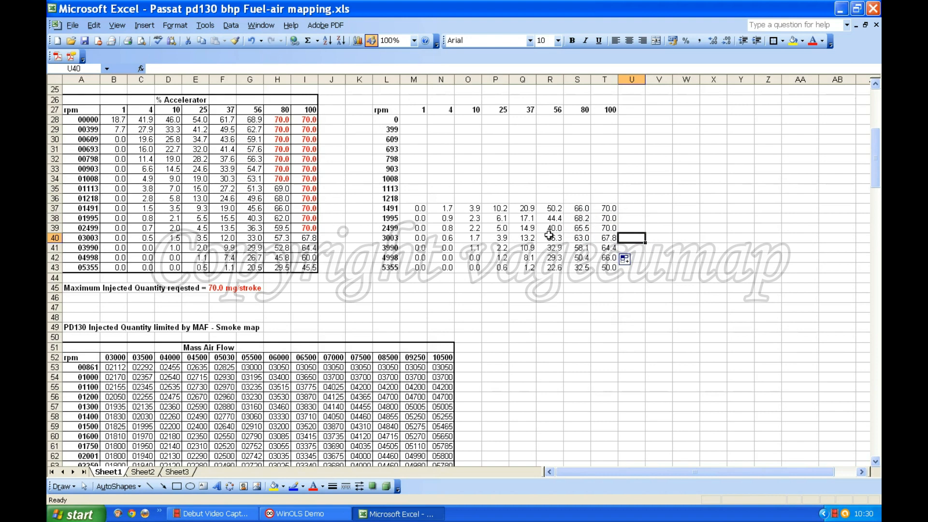
Replace the reference in cell T40, the 3003 rpm value at 100% accelerator, with 70
click(579, 238)
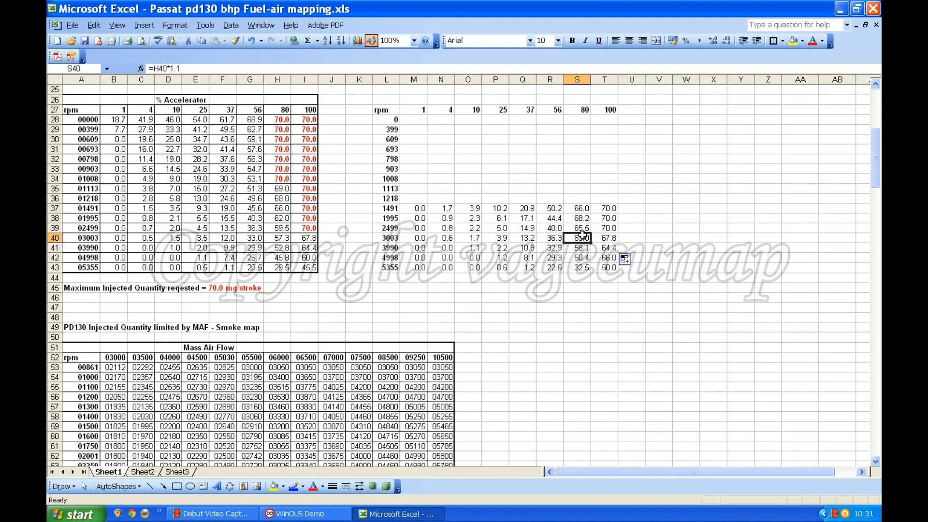
click(611, 239)
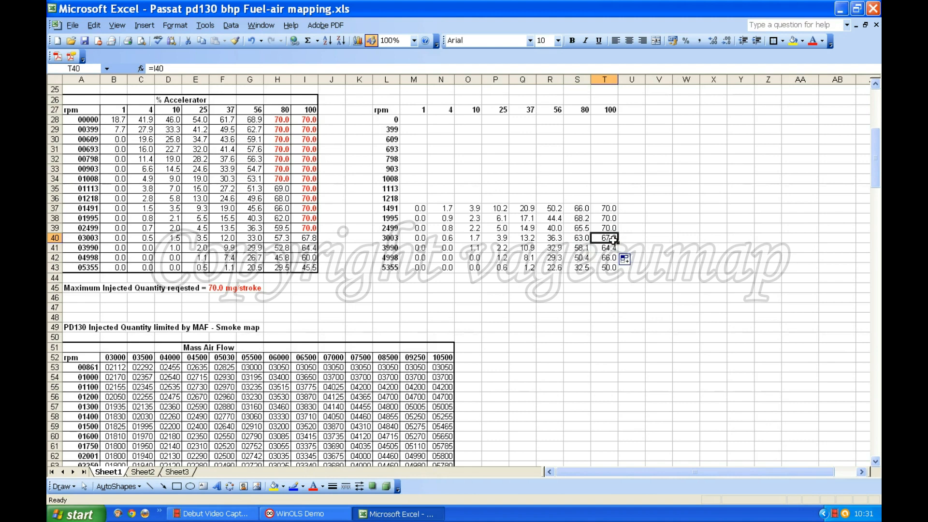
text(70)
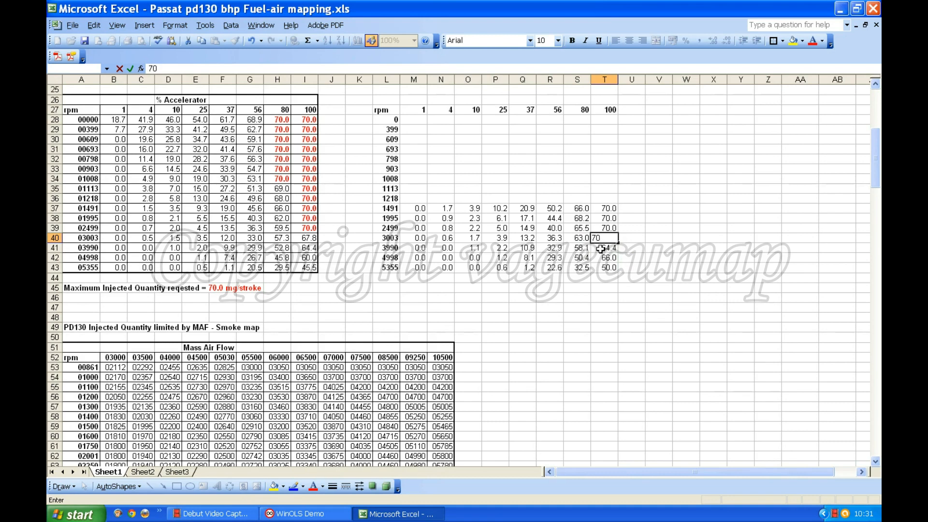
click(605, 248)
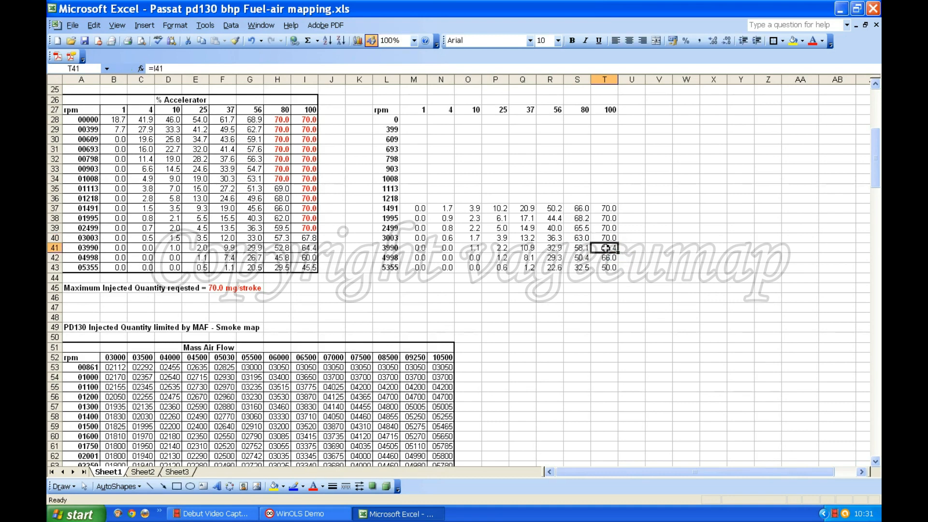
Fill the *1.1 formula in S41 across to T41
click(579, 248)
drag(589, 252, 599, 254)
click(494, 294)
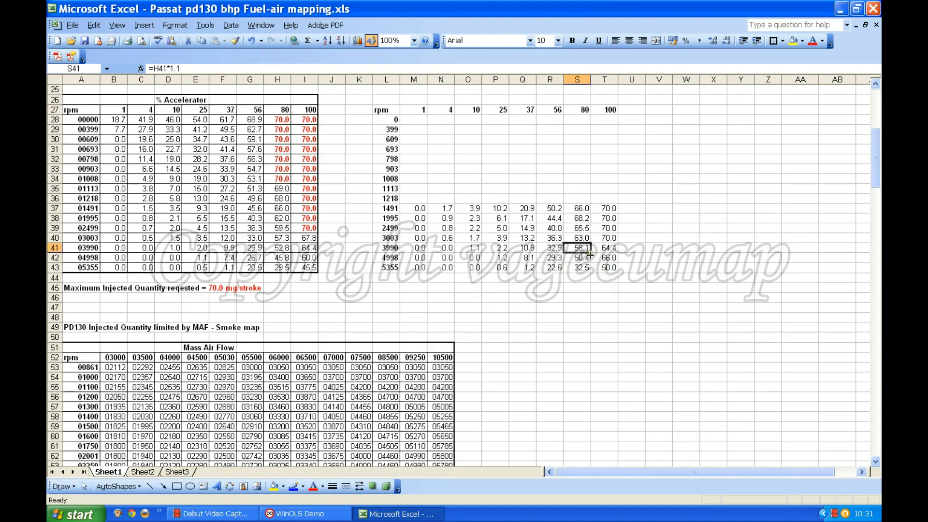
drag(589, 252, 619, 252)
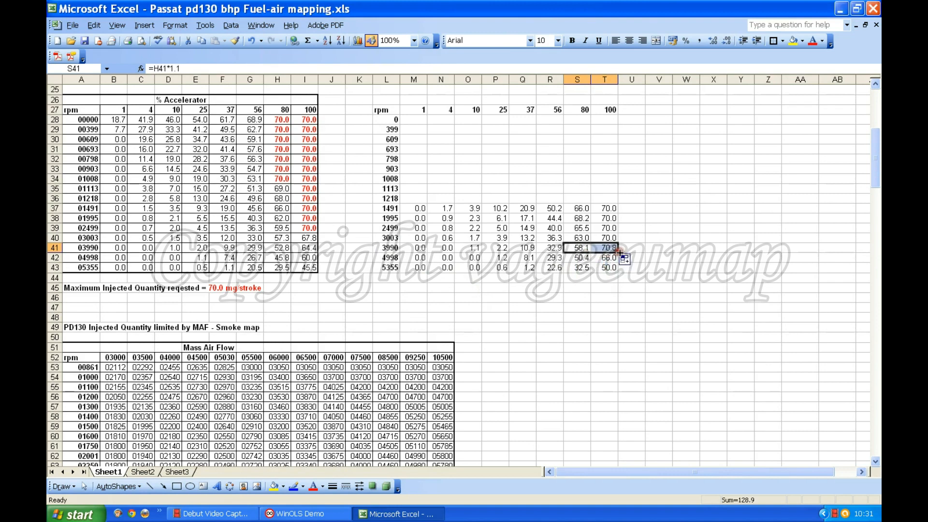
Replace the formula in cell T41, the 3990 rpm value at 100% accelerator, with 70
click(610, 248)
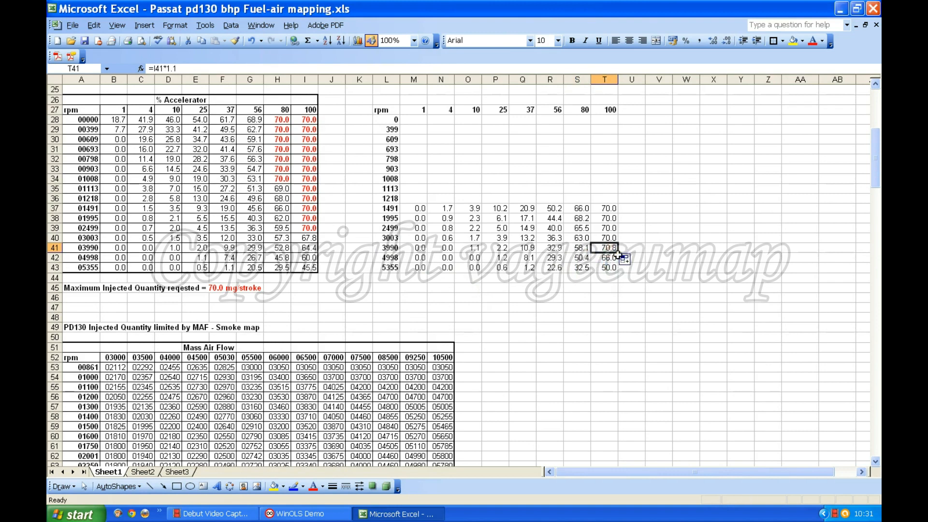
text(7)
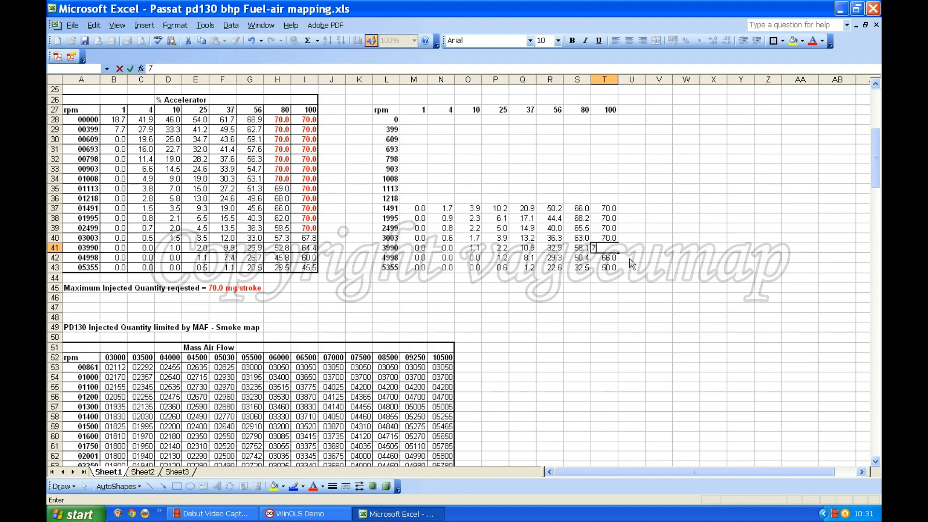
click(638, 268)
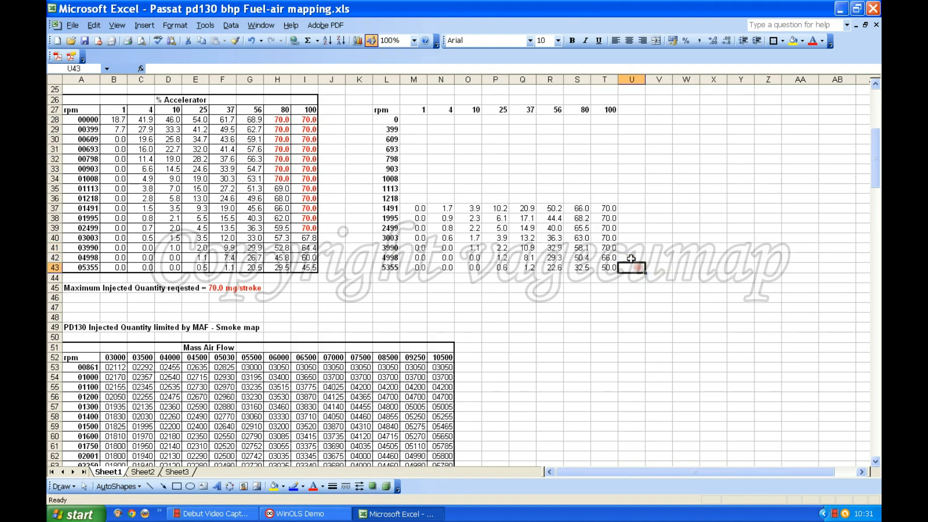
Fill the fixed value in T40 down to T41
click(607, 250)
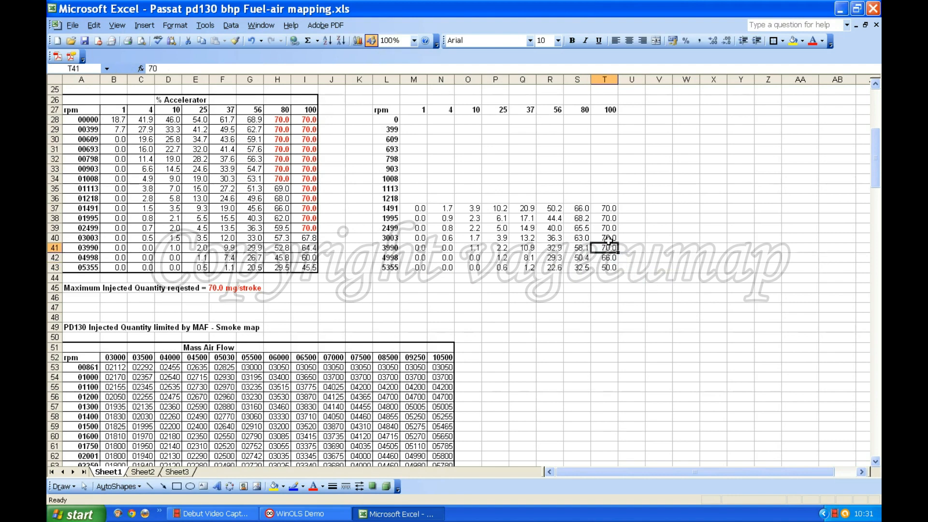
click(608, 238)
drag(620, 243, 613, 249)
click(612, 247)
Fill the plain reference in T39 down to T41
click(608, 229)
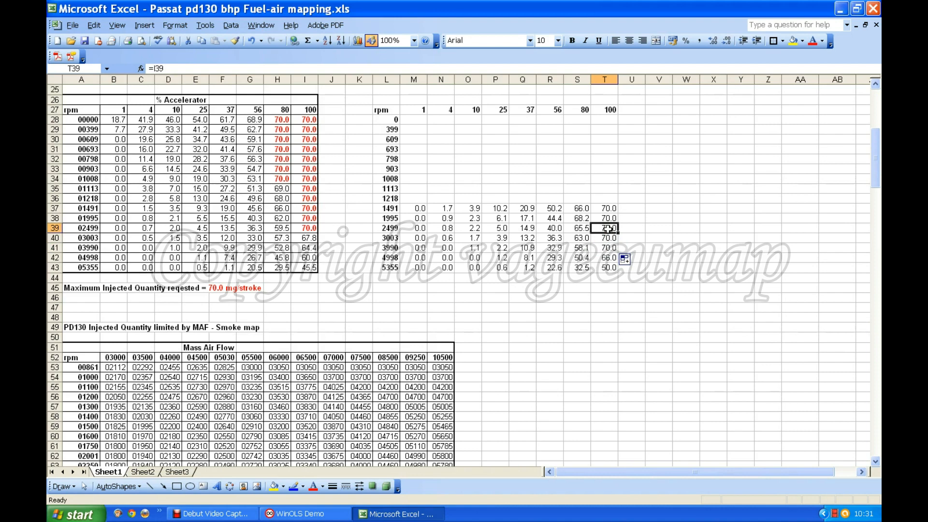
drag(620, 233, 617, 252)
click(610, 247)
Enter the fixed value 70 in both T40 and T41 of the 100% accelerator column
click(609, 239)
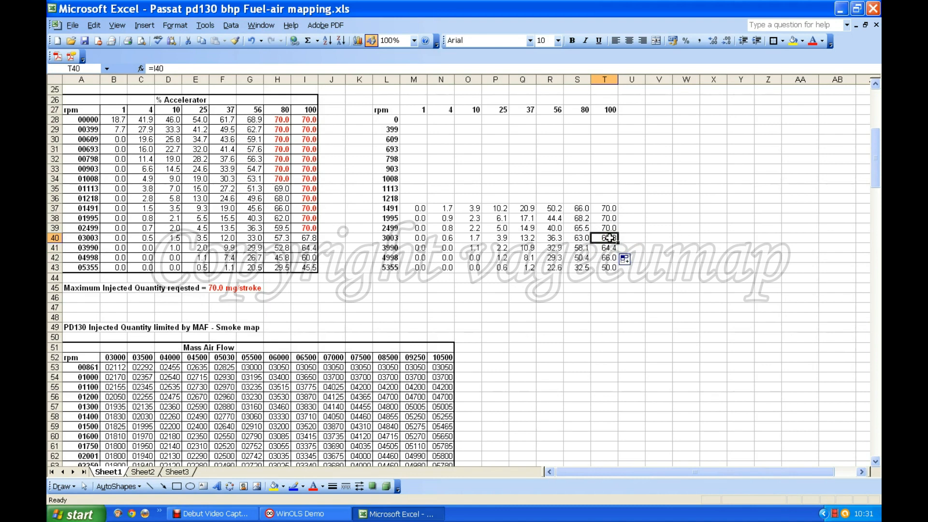
text(70)
click(610, 248)
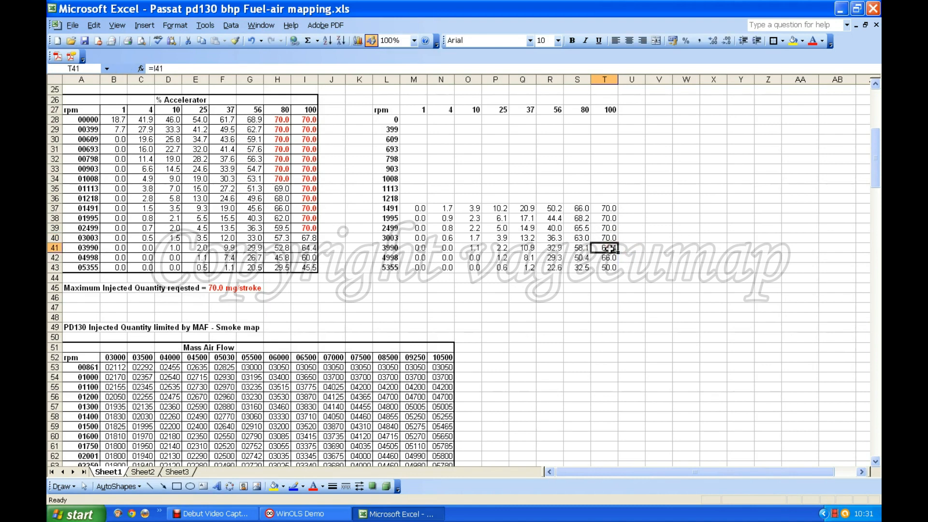
text(70)
click(610, 259)
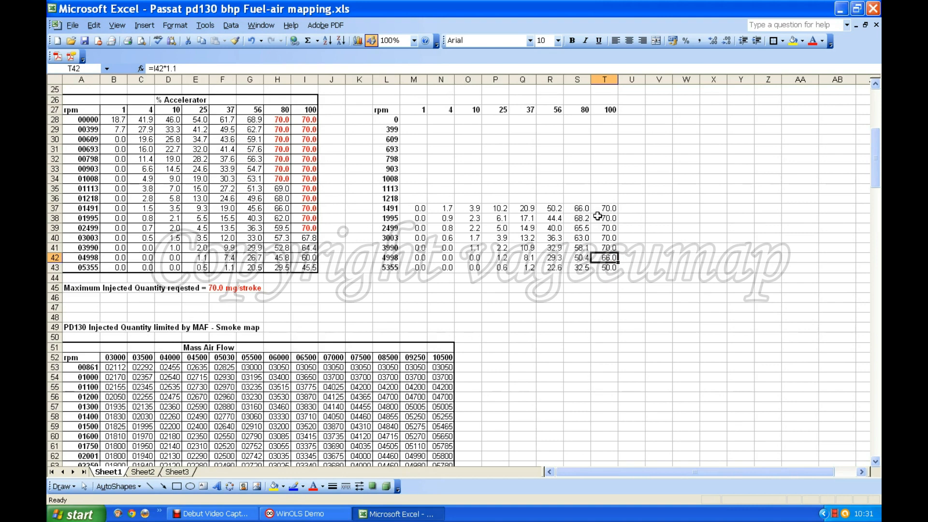
click(578, 219)
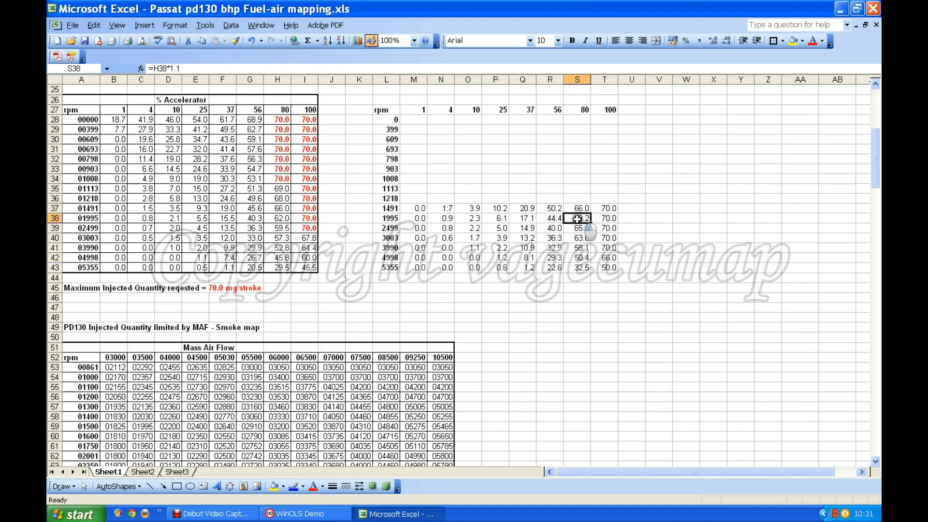
click(578, 210)
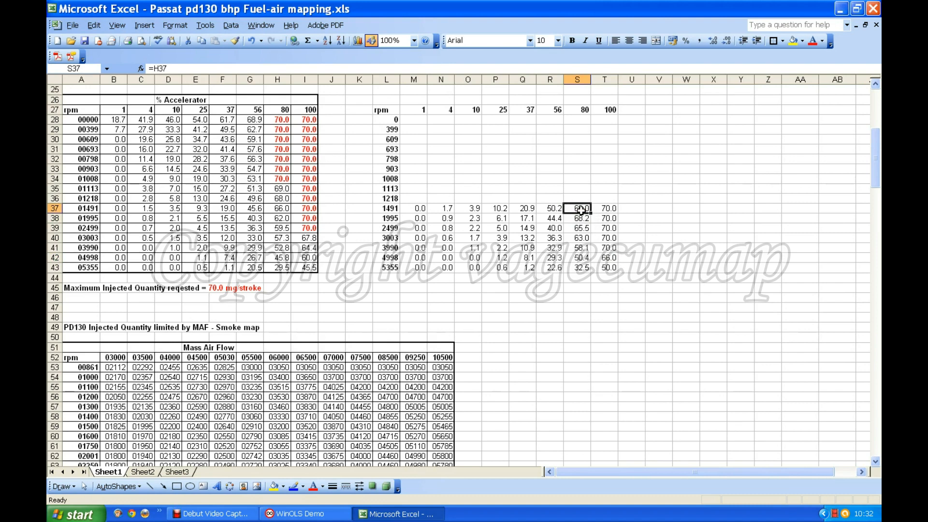
click(604, 209)
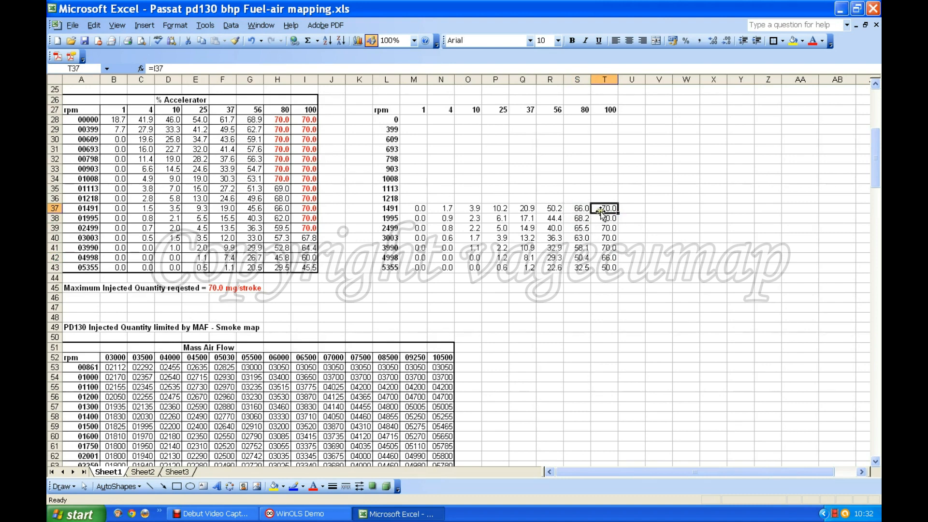
click(582, 218)
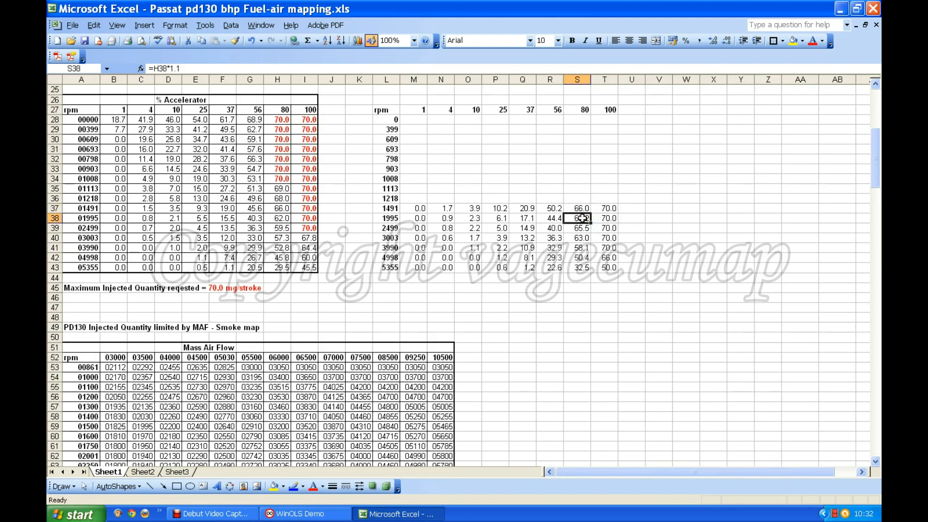
Compare the modified map's 80% and 100% accelerator cells row by row from 1995 to 5355 rpm, checking each cell's formula or value
click(607, 219)
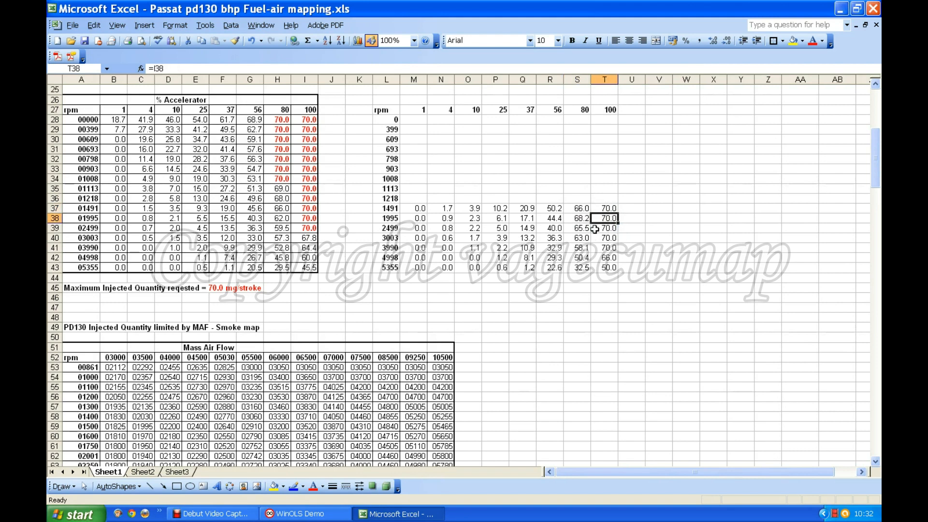
click(578, 228)
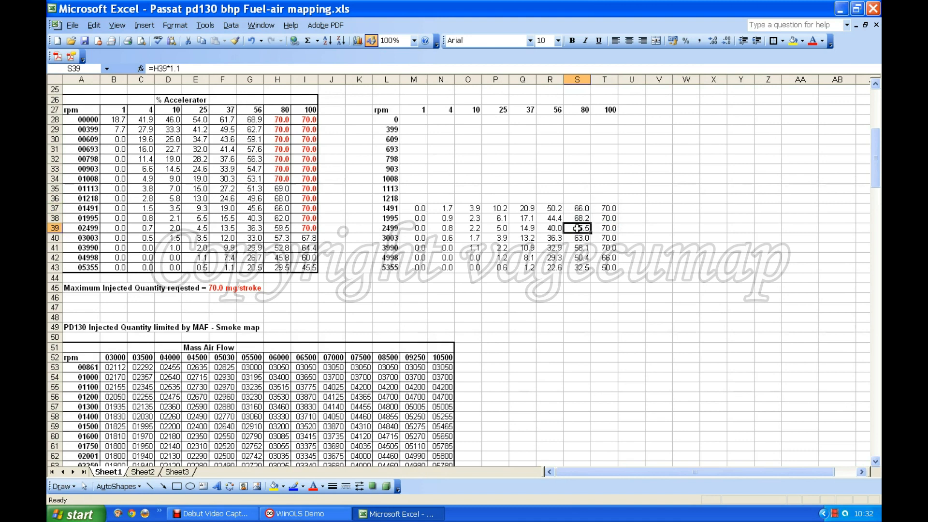
click(610, 230)
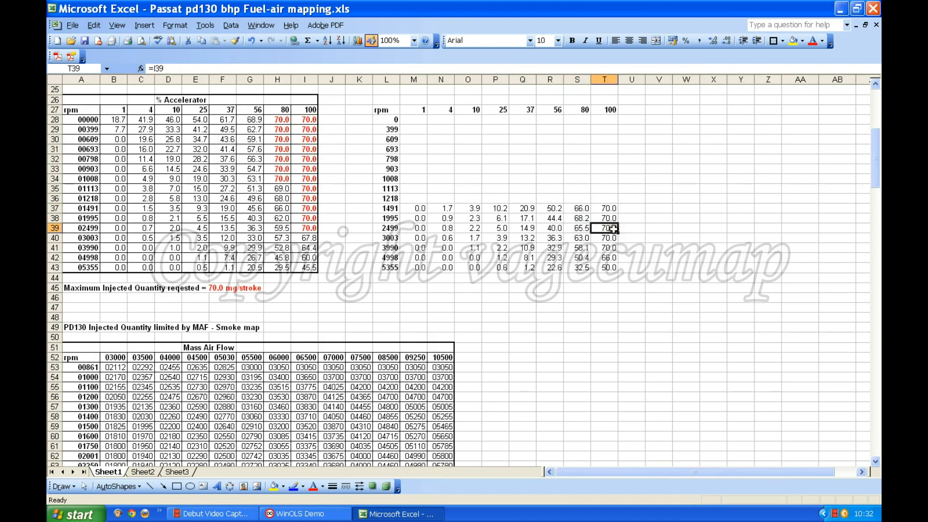
click(578, 239)
click(607, 238)
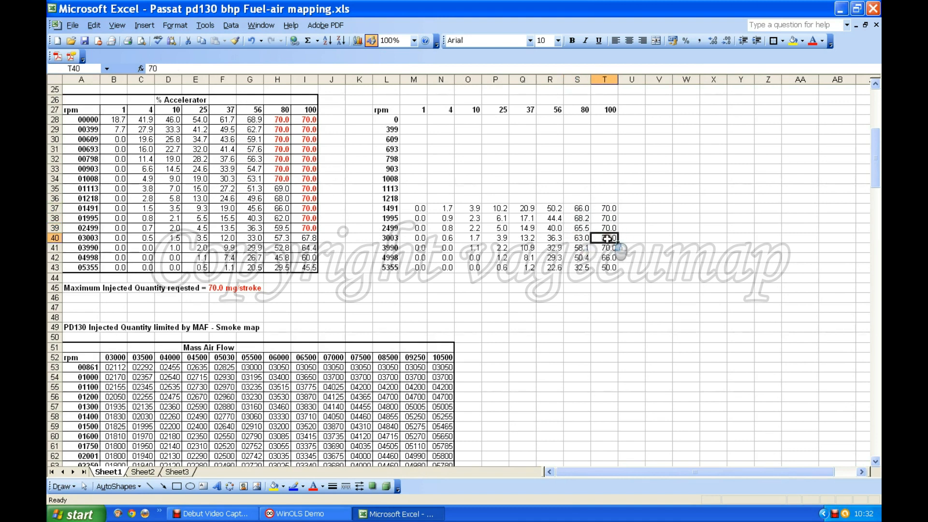
click(582, 248)
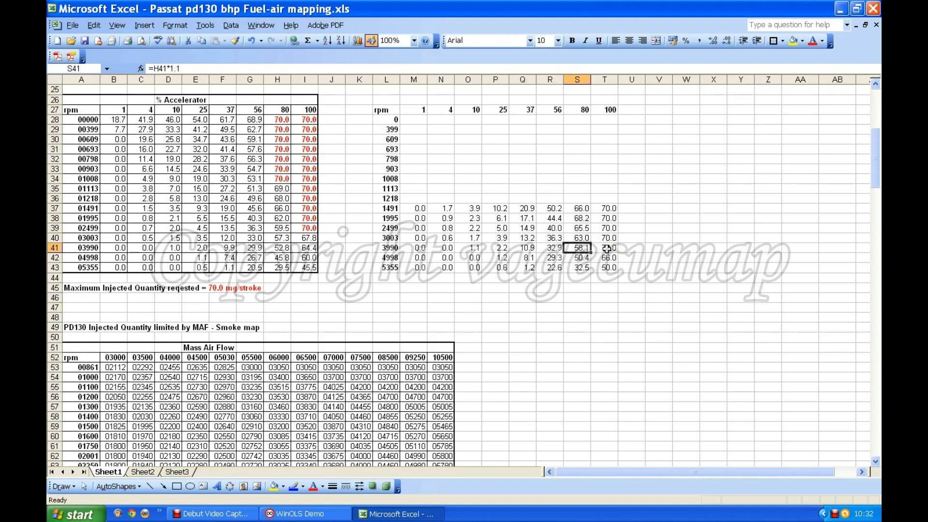
click(607, 249)
click(582, 259)
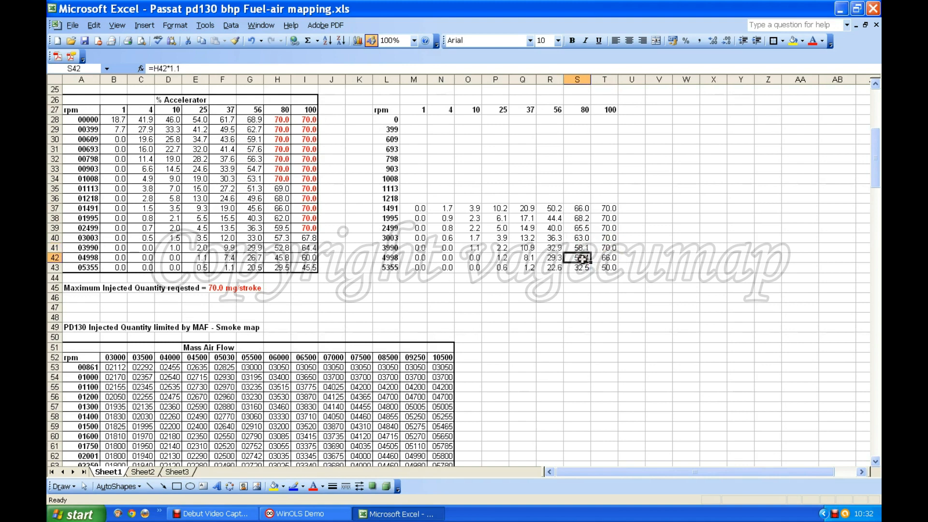
click(603, 260)
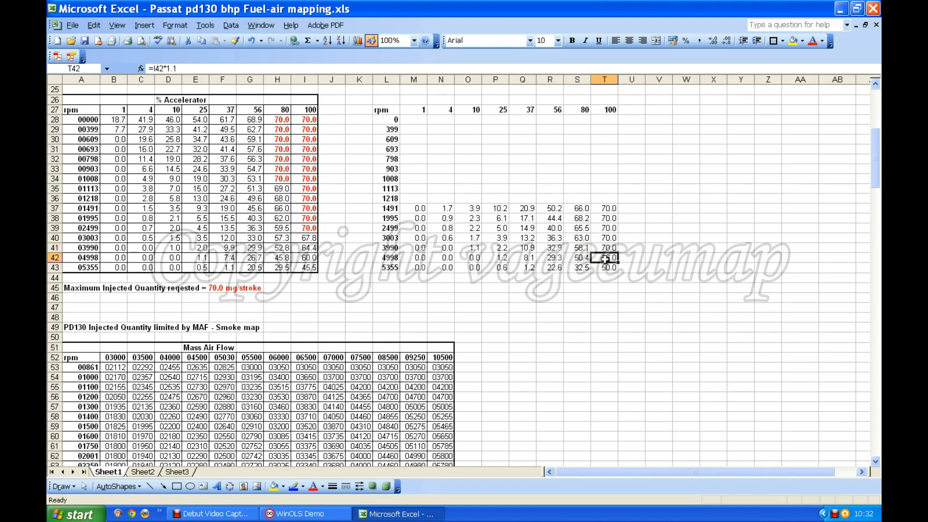
click(580, 269)
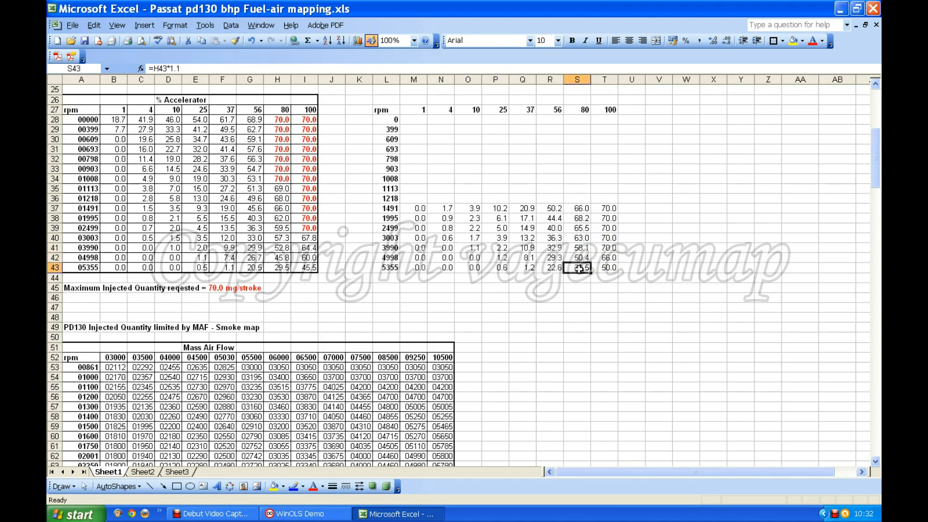
click(606, 268)
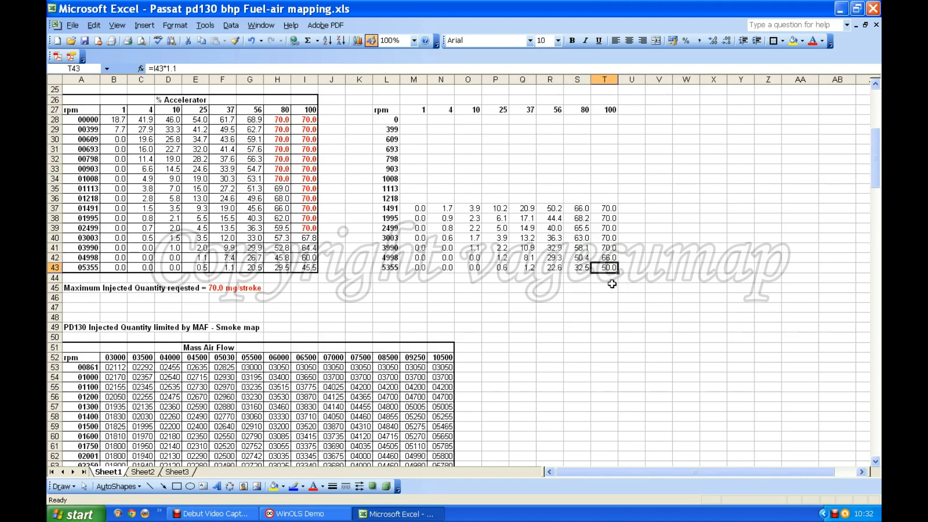
click(612, 285)
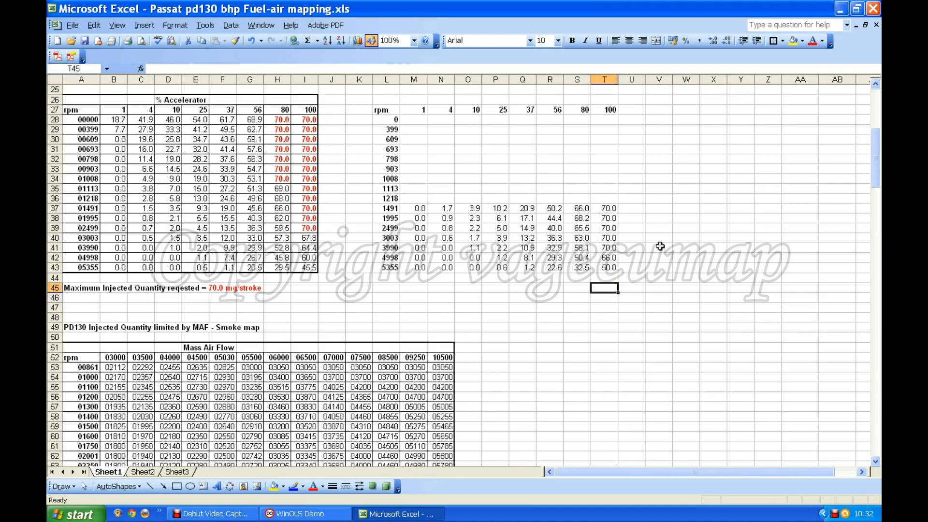